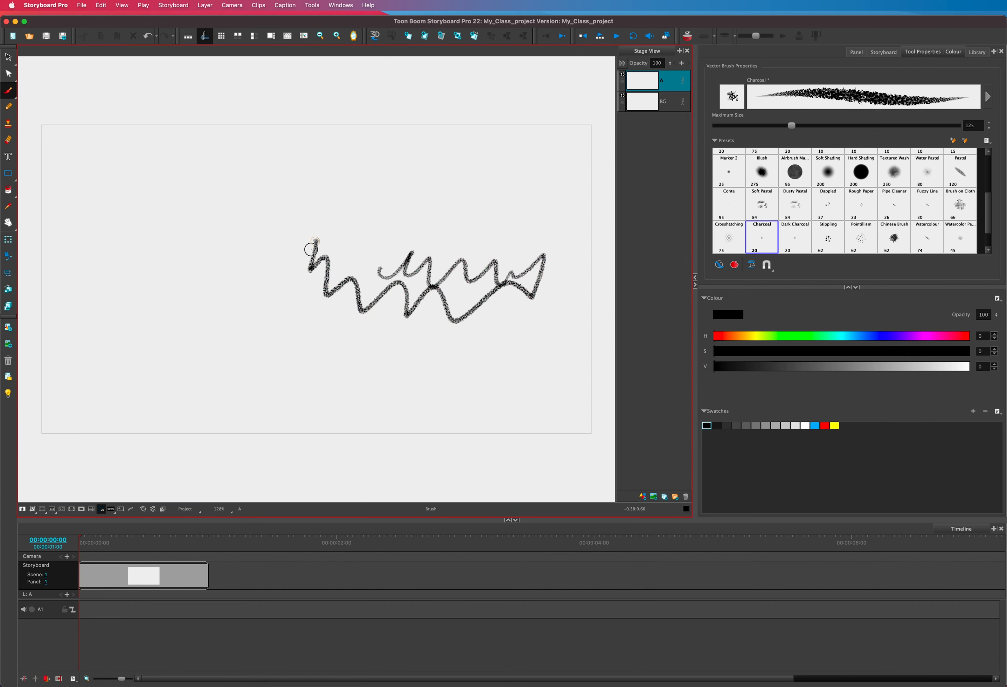
Step: Scribble more Charcoal brush strokes above the existing zigzag lines on layer A
{"action": "mouse_move", "coordinate": [432, 215]}
{"action": "left_mouse_down"}
{"action": "mouse_move", "coordinate": [401, 217]}
{"action": "mouse_move", "coordinate": [418, 239]}
{"action": "mouse_move", "coordinate": [441, 214]}
{"action": "mouse_move", "coordinate": [534, 206]}
{"action": "left_mouse_up"}
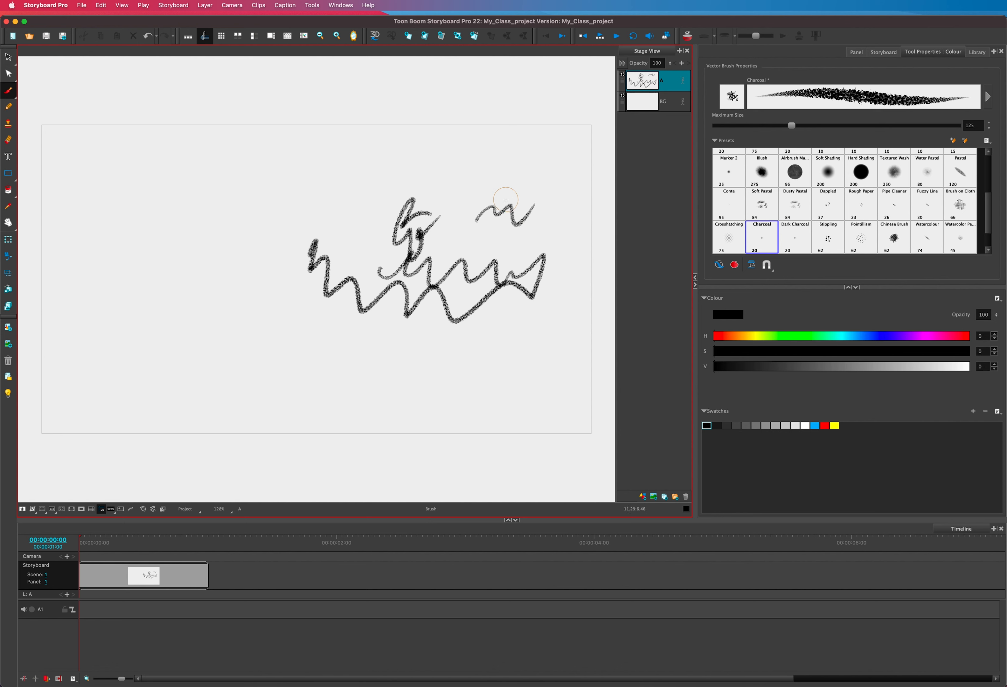
Step: Review the Tools preferences for the brush size cursor and stroke texture quality
{"action": "left_click", "coordinate": [50, 6]}
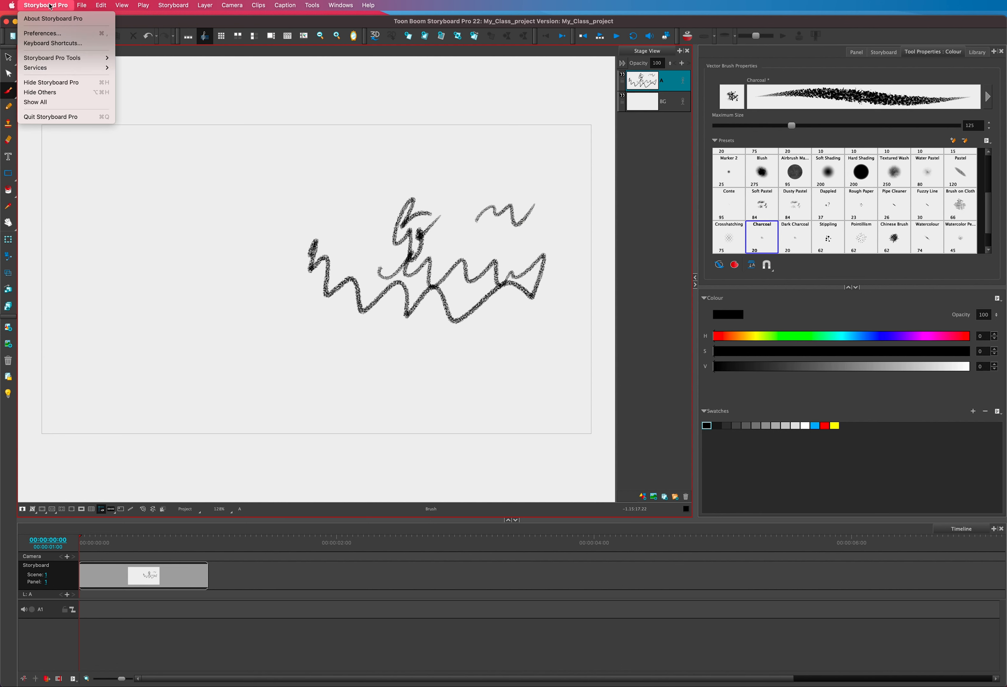
{"action": "left_click", "coordinate": [54, 31]}
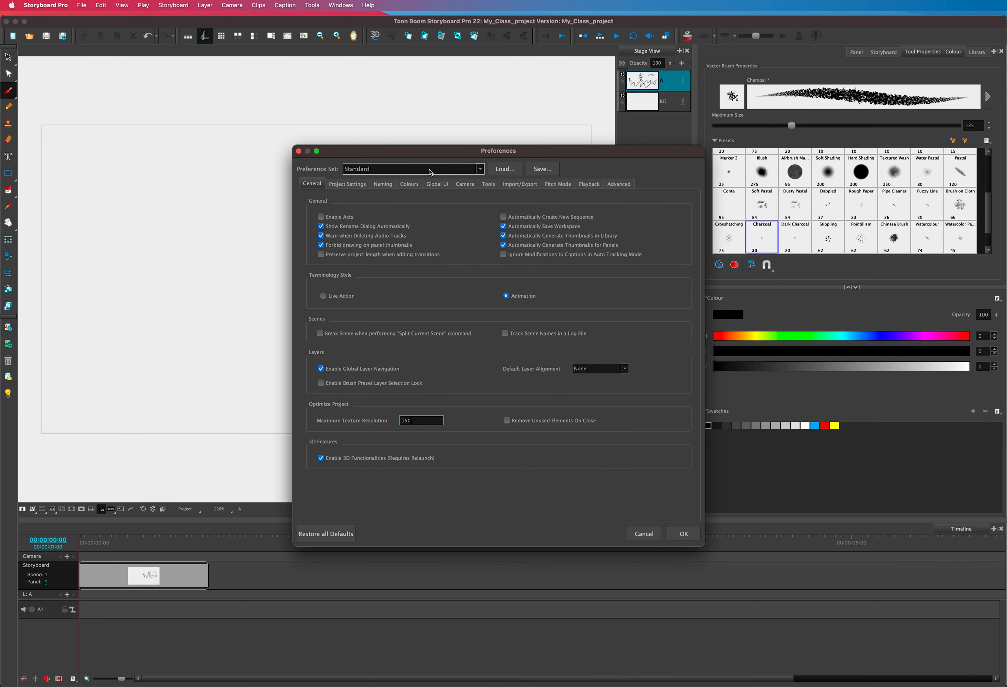
{"action": "left_click", "coordinate": [487, 186]}
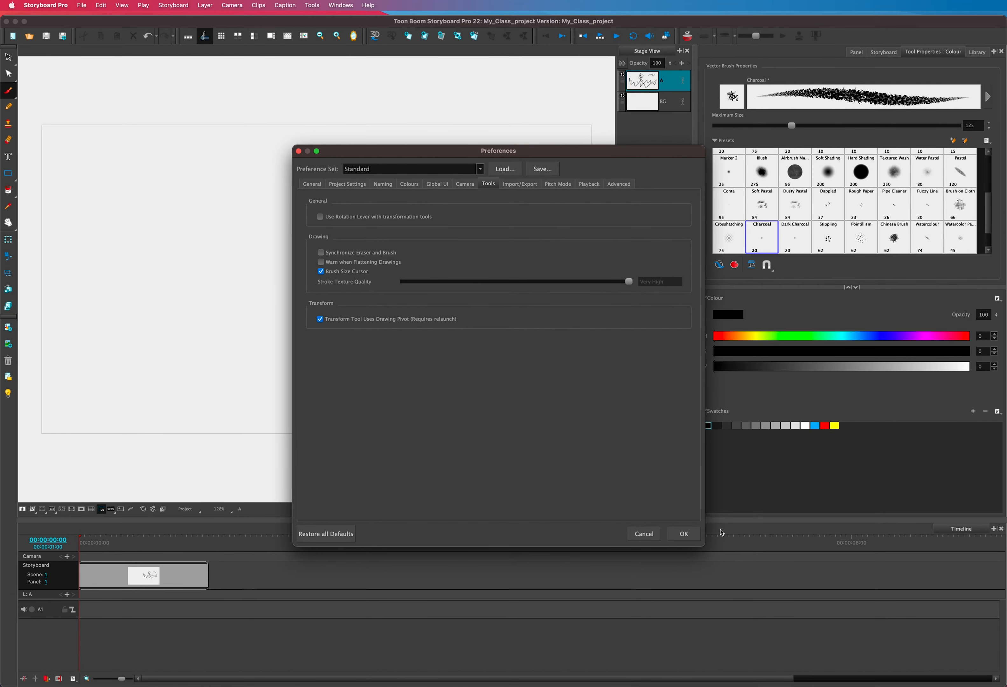
{"action": "left_click", "coordinate": [686, 535]}
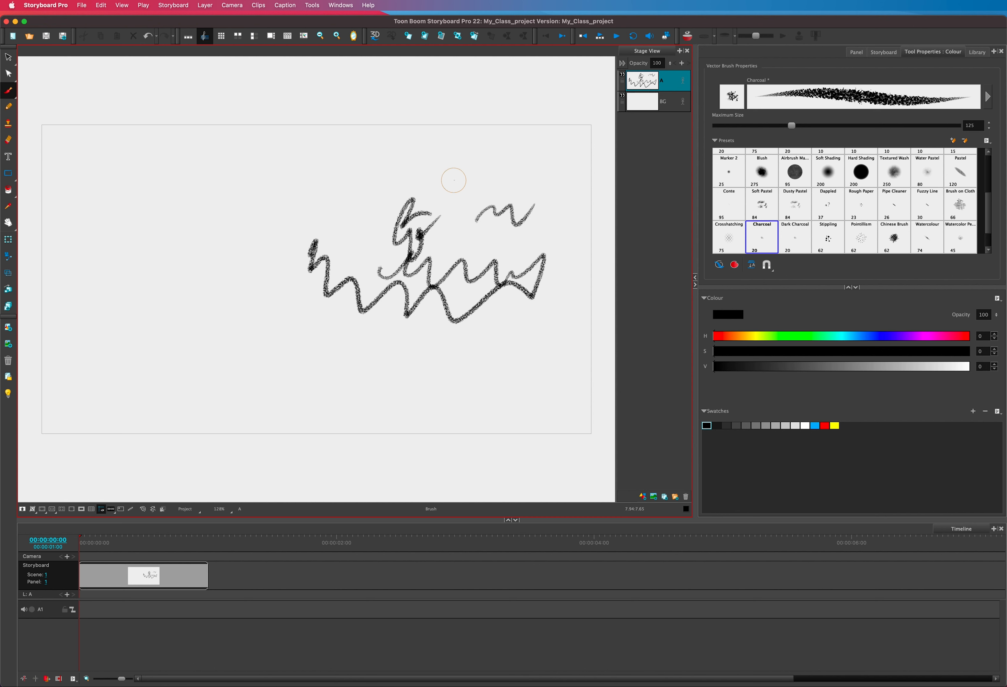
Step: Draw several short Charcoal strokes around the upper part of the existing scribbles
{"action": "left_click_drag", "start_coordinate": [456, 179], "coordinate": [468, 195]}
{"action": "left_click_drag", "start_coordinate": [505, 170], "coordinate": [376, 184]}
{"action": "mouse_move", "coordinate": [355, 195]}
{"action": "left_mouse_down"}
{"action": "mouse_move", "coordinate": [322, 193]}
{"action": "mouse_move", "coordinate": [325, 206]}
{"action": "left_mouse_up"}
{"action": "mouse_move", "coordinate": [384, 221]}
{"action": "left_mouse_down"}
{"action": "mouse_move", "coordinate": [329, 235]}
{"action": "mouse_move", "coordinate": [364, 247]}
{"action": "left_mouse_up"}
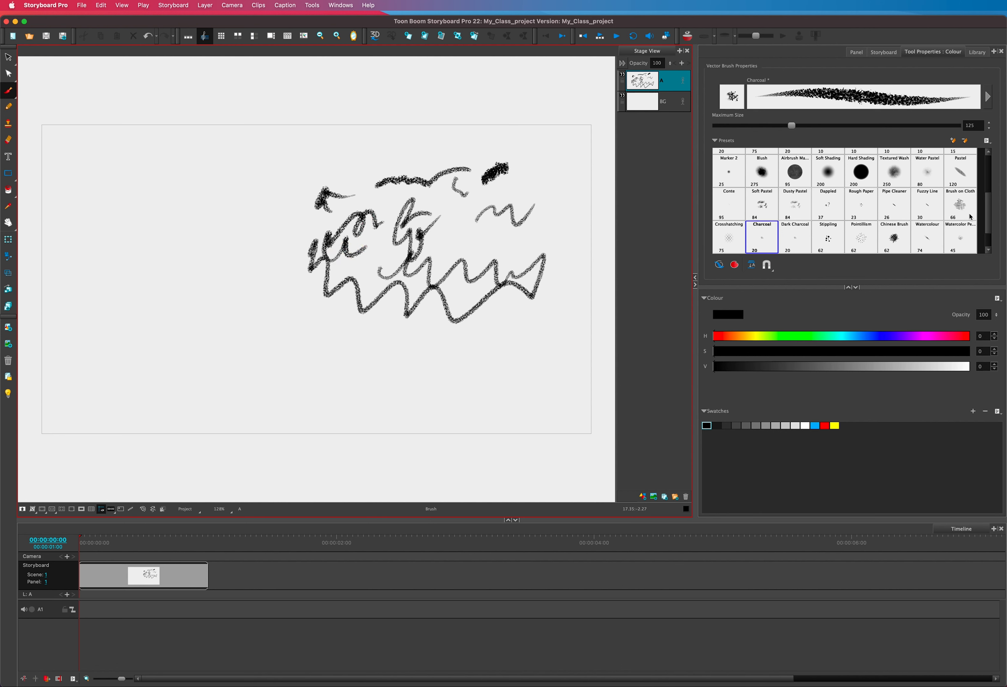
Step: Choose the Solid Brush 1 preset and scribble beside the charcoal marks at maximum sizes 5 and 91.2
{"action": "scroll", "coordinate": [855, 202], "scroll_direction": "up", "scroll_amount": 3}
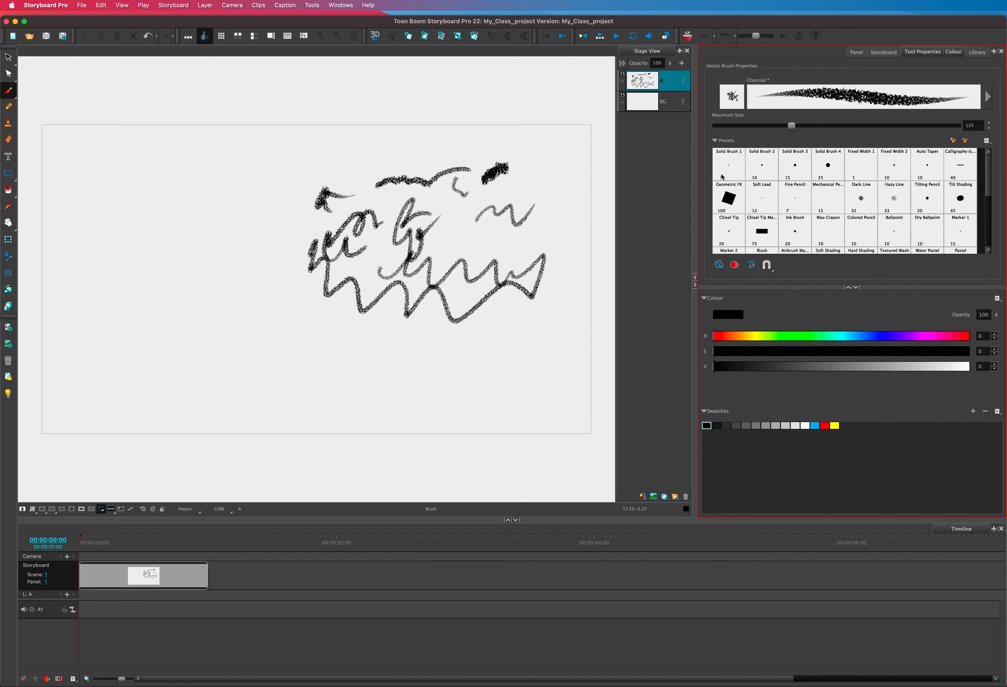
{"action": "left_click", "coordinate": [722, 177]}
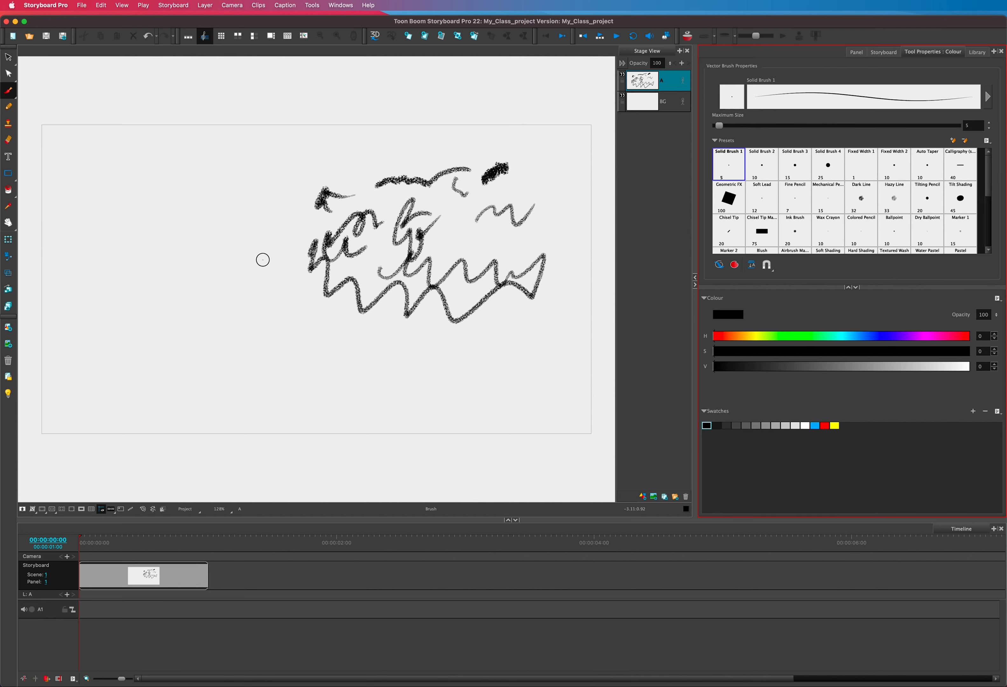
{"action": "left_click_drag", "start_coordinate": [263, 260], "coordinate": [275, 263]}
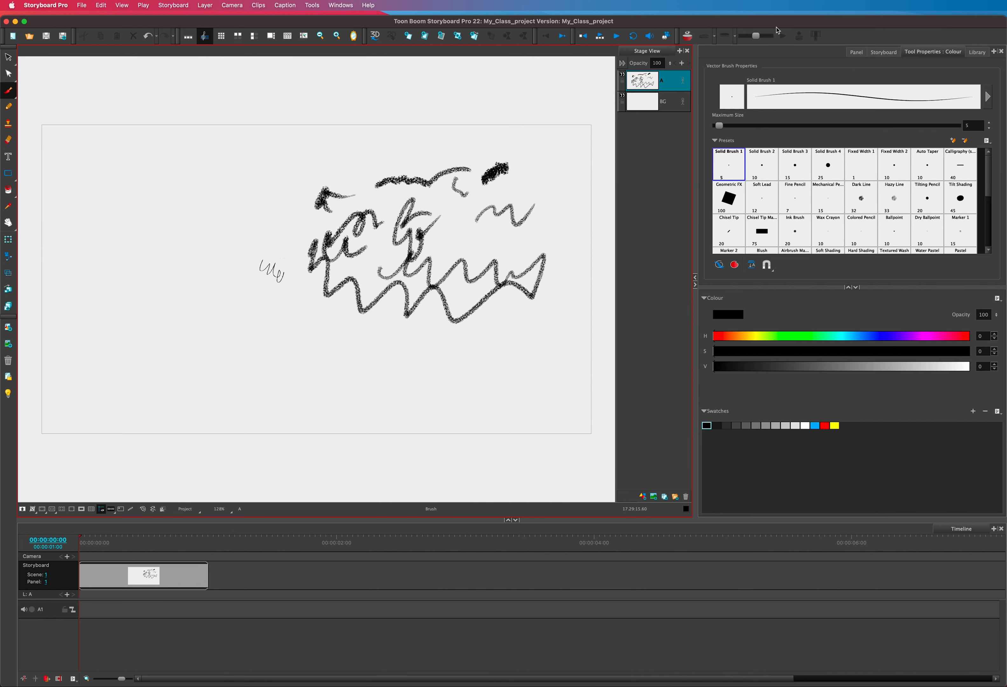
{"action": "mouse_move", "coordinate": [720, 127]}
{"action": "left_mouse_down"}
{"action": "mouse_move", "coordinate": [810, 127]}
{"action": "mouse_move", "coordinate": [771, 128]}
{"action": "left_mouse_up"}
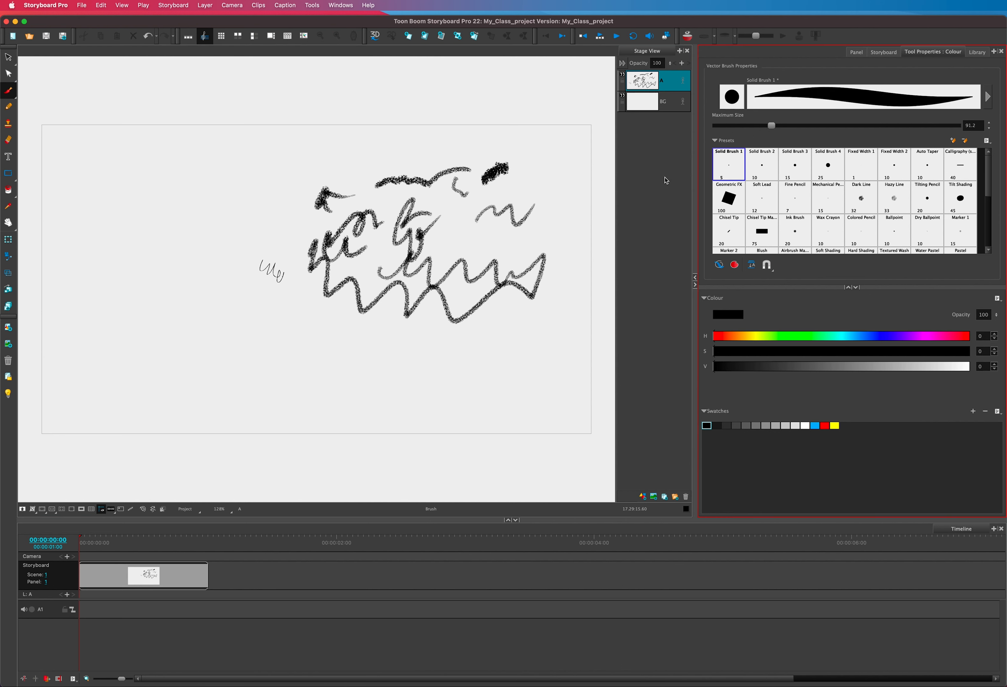
{"action": "mouse_move", "coordinate": [264, 226]}
{"action": "left_mouse_down"}
{"action": "mouse_move", "coordinate": [262, 235]}
{"action": "mouse_move", "coordinate": [280, 226]}
{"action": "left_mouse_up"}
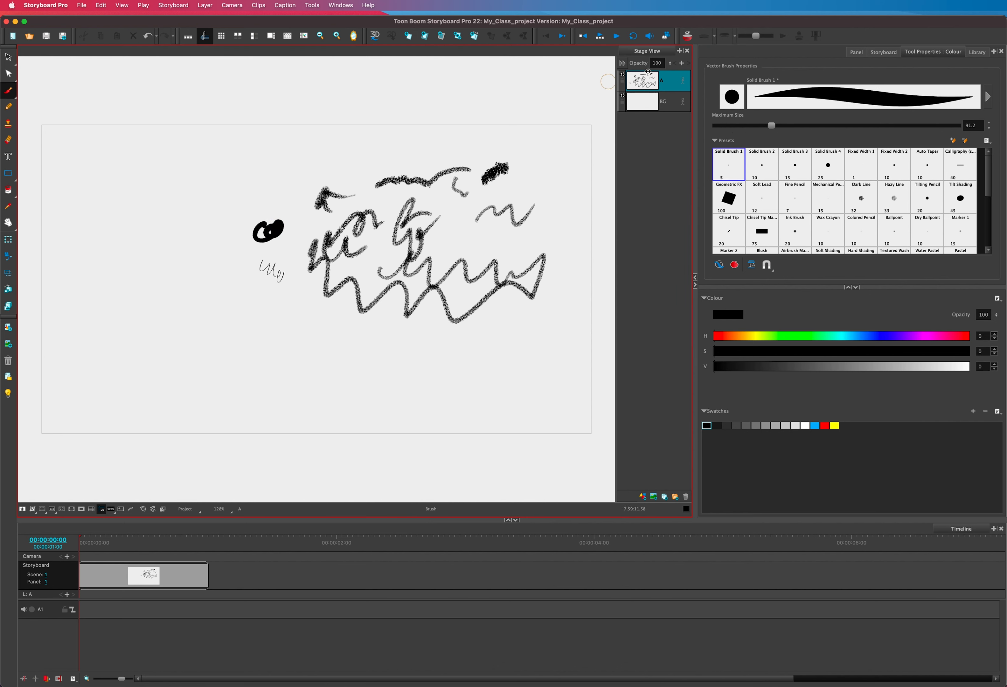
Step: Set the brush's maximum size to 235.2 and draw thick strokes beside and below the charcoal scribbles
{"action": "left_click_drag", "start_coordinate": [773, 127], "coordinate": [847, 126]}
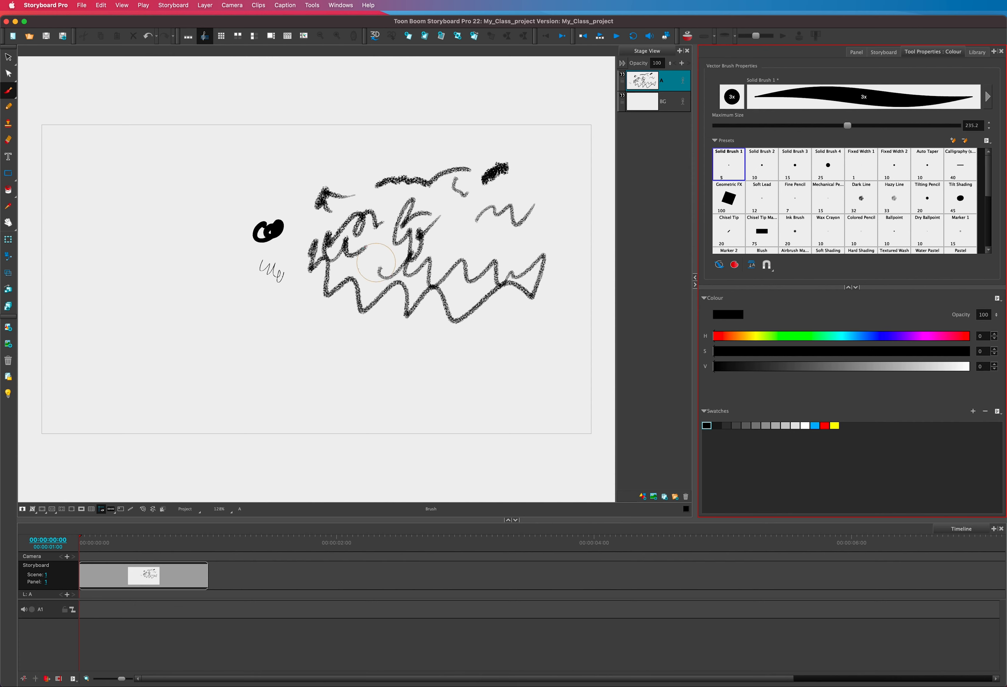
{"action": "left_click_drag", "start_coordinate": [209, 270], "coordinate": [235, 301]}
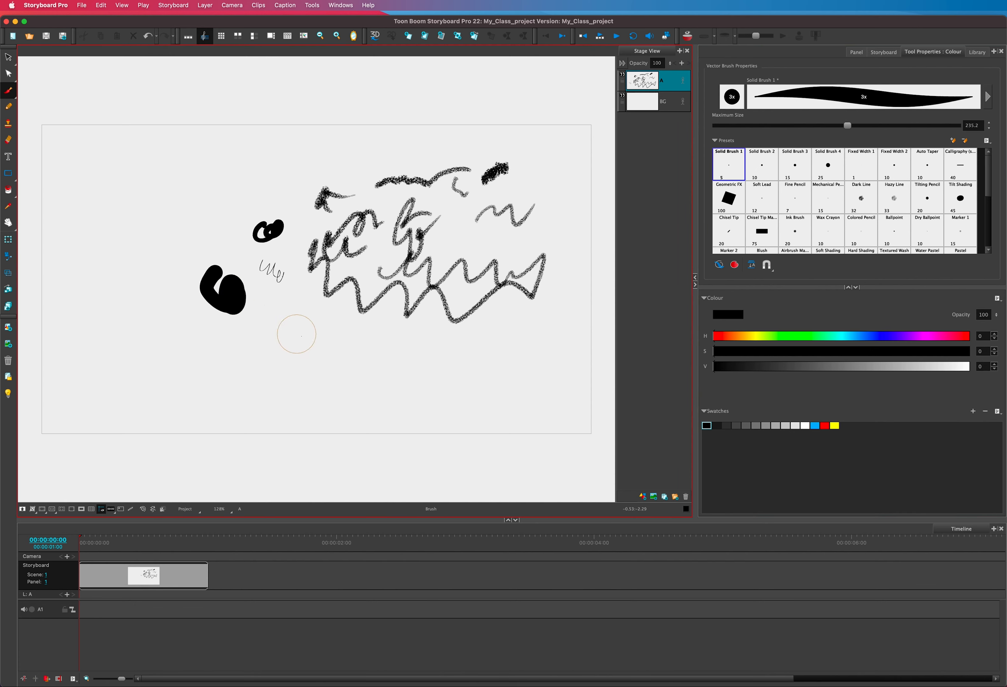
{"action": "mouse_move", "coordinate": [307, 337]}
{"action": "left_mouse_down"}
{"action": "mouse_move", "coordinate": [443, 340]}
{"action": "mouse_move", "coordinate": [493, 301]}
{"action": "left_mouse_up"}
{"action": "left_click_drag", "start_coordinate": [523, 338], "coordinate": [538, 329]}
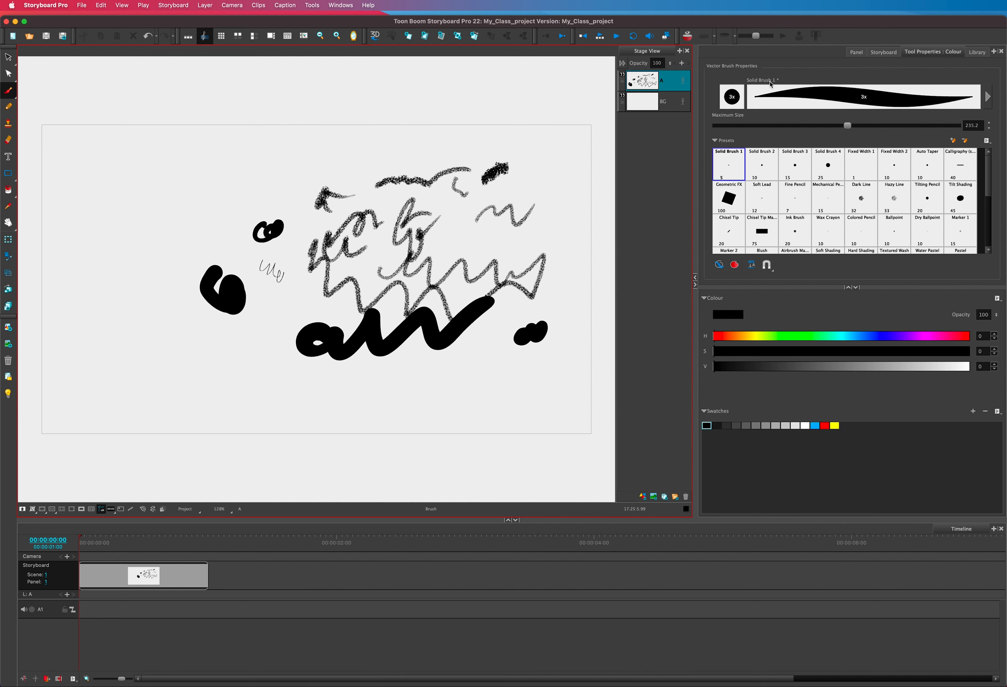
Step: Set the brush's maximum size to 189.6 and draw a long wavy stroke and a dot across the scribbles
{"action": "mouse_move", "coordinate": [849, 130]}
{"action": "left_mouse_down"}
{"action": "mouse_move", "coordinate": [858, 129]}
{"action": "mouse_move", "coordinate": [830, 128]}
{"action": "left_mouse_up"}
{"action": "mouse_move", "coordinate": [500, 239]}
{"action": "left_mouse_down"}
{"action": "mouse_move", "coordinate": [446, 257]}
{"action": "mouse_move", "coordinate": [181, 216]}
{"action": "mouse_move", "coordinate": [203, 238]}
{"action": "mouse_move", "coordinate": [276, 240]}
{"action": "left_mouse_up"}
{"action": "left_click", "coordinate": [332, 297]}
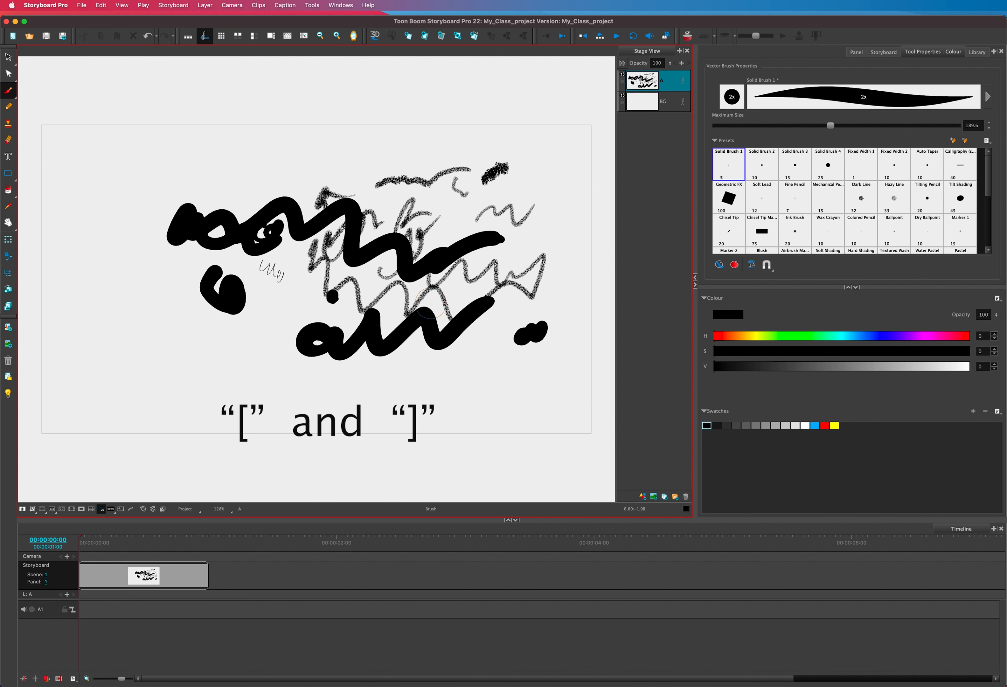
Step: Step the brush's maximum size down in small increments to about 50
{"action": "key", "text": "bracketleft"}
{"action": "key", "text": "bracketleft"}
{"action": "key", "text": "bracketleft"}
{"action": "key", "text": "bracketleft"}
{"action": "key", "text": "bracketleft"}
{"action": "key", "text": "bracketleft"}
{"action": "key", "text": "bracketleft"}
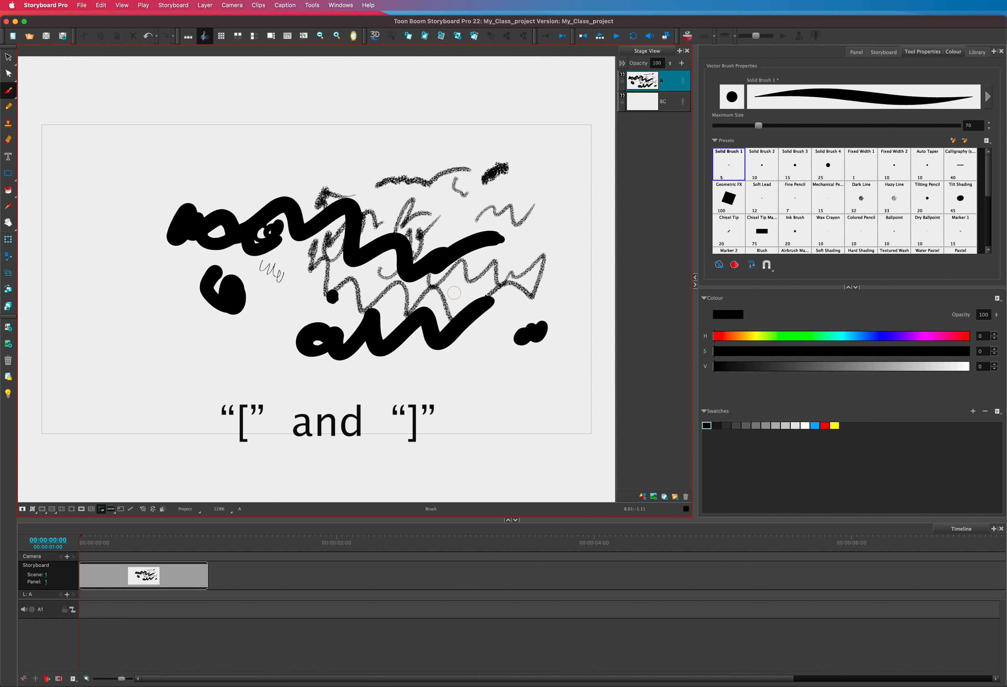
{"action": "key", "text": "bracketleft"}
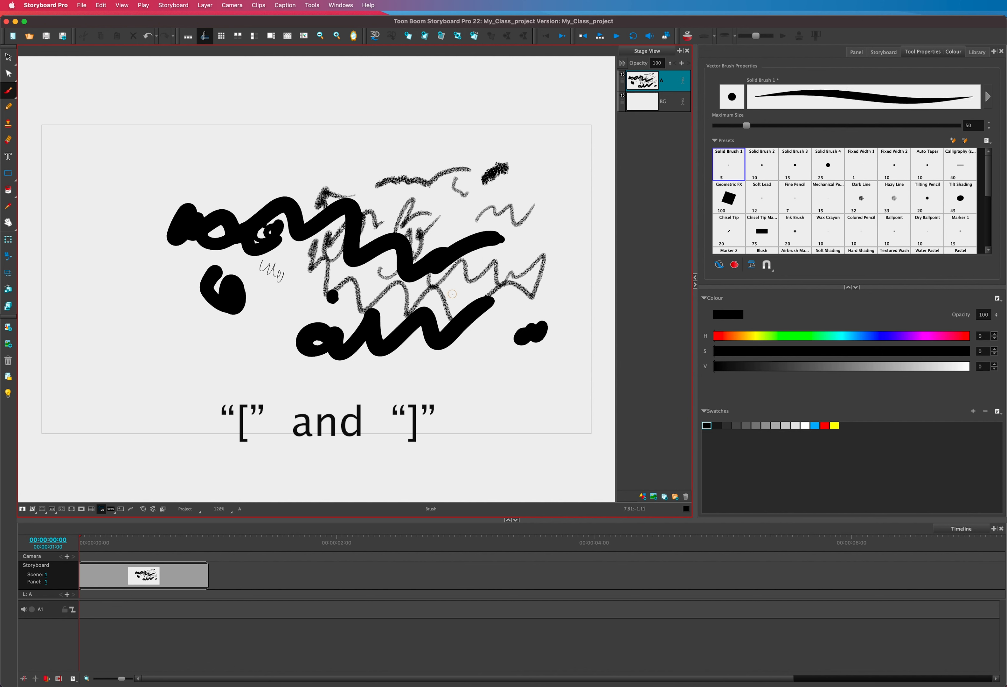
{"action": "key", "text": "bracketleft"}
Step: Step the brush's maximum size up to about 80 and draw strokes across the middle of the scribbles
{"action": "key", "text": "bracketright"}
{"action": "key", "text": "bracketright"}
{"action": "key", "text": "bracketright"}
{"action": "key", "text": "bracketright"}
{"action": "key", "text": "bracketright"}
{"action": "key", "text": "bracketright"}
{"action": "key", "text": "bracketright"}
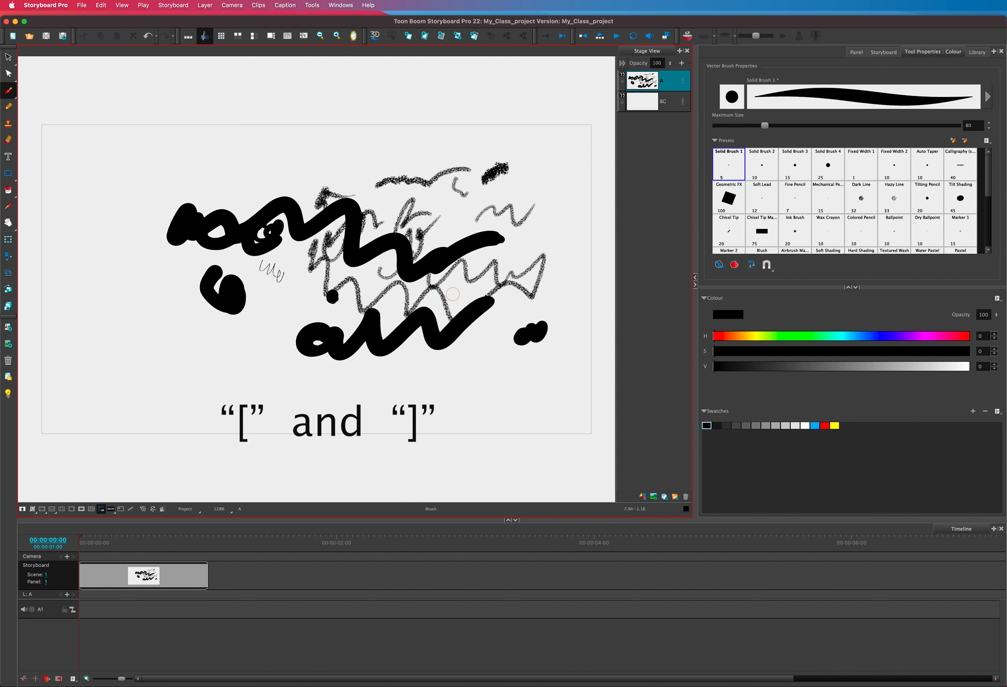
{"action": "mouse_move", "coordinate": [461, 291]}
{"action": "left_mouse_down"}
{"action": "mouse_move", "coordinate": [378, 277]}
{"action": "mouse_move", "coordinate": [285, 281]}
{"action": "mouse_move", "coordinate": [344, 278]}
{"action": "left_mouse_up"}
Step: Set the brush's maximum size to 161.6 and fill the frame with bold wavy strokes and short dabs
{"action": "left_click_drag", "start_coordinate": [793, 126], "coordinate": [812, 125]}
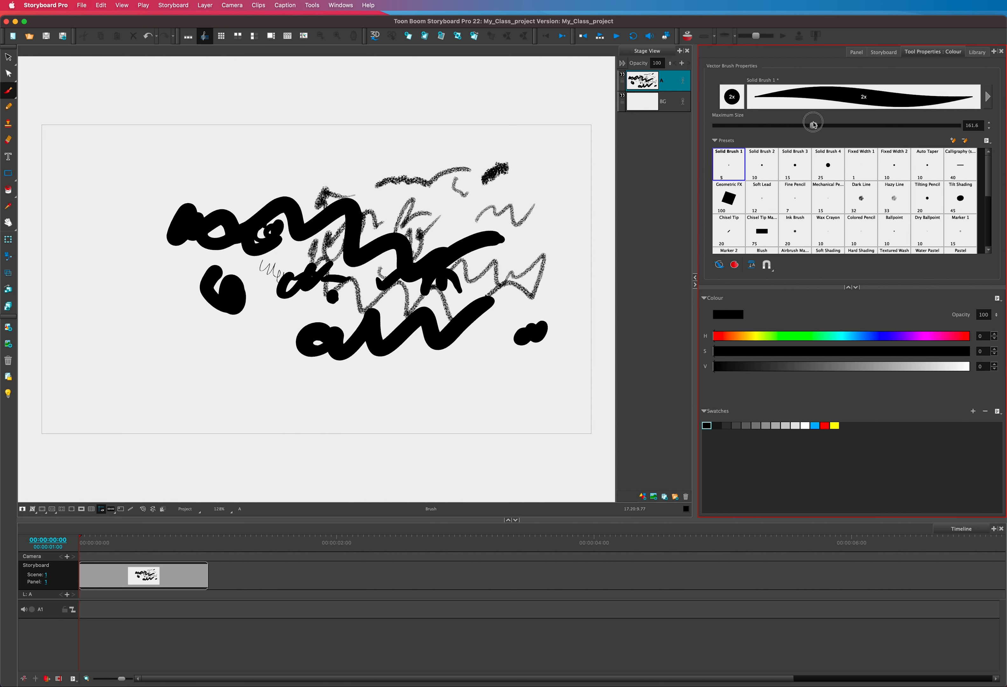
{"action": "mouse_move", "coordinate": [467, 182]}
{"action": "left_mouse_down"}
{"action": "mouse_move", "coordinate": [350, 193]}
{"action": "mouse_move", "coordinate": [242, 169]}
{"action": "mouse_move", "coordinate": [147, 250]}
{"action": "mouse_move", "coordinate": [162, 267]}
{"action": "left_mouse_up"}
{"action": "mouse_move", "coordinate": [174, 303]}
{"action": "left_mouse_down"}
{"action": "mouse_move", "coordinate": [210, 326]}
{"action": "mouse_move", "coordinate": [329, 315]}
{"action": "mouse_move", "coordinate": [339, 305]}
{"action": "left_mouse_up"}
{"action": "mouse_move", "coordinate": [477, 323]}
{"action": "left_mouse_down"}
{"action": "mouse_move", "coordinate": [510, 307]}
{"action": "mouse_move", "coordinate": [540, 220]}
{"action": "mouse_move", "coordinate": [562, 228]}
{"action": "mouse_move", "coordinate": [565, 263]}
{"action": "left_mouse_up"}
{"action": "left_click_drag", "start_coordinate": [578, 294], "coordinate": [582, 321]}
{"action": "left_click_drag", "start_coordinate": [572, 348], "coordinate": [561, 361]}
{"action": "left_click_drag", "start_coordinate": [562, 373], "coordinate": [510, 405]}
{"action": "mouse_move", "coordinate": [488, 395]}
{"action": "left_mouse_down"}
{"action": "mouse_move", "coordinate": [445, 388]}
{"action": "mouse_move", "coordinate": [440, 374]}
{"action": "mouse_move", "coordinate": [430, 400]}
{"action": "mouse_move", "coordinate": [331, 399]}
{"action": "mouse_move", "coordinate": [230, 389]}
{"action": "mouse_move", "coordinate": [217, 363]}
{"action": "left_mouse_up"}
{"action": "mouse_move", "coordinate": [351, 372]}
{"action": "left_mouse_down"}
{"action": "mouse_move", "coordinate": [448, 325]}
{"action": "mouse_move", "coordinate": [490, 335]}
{"action": "mouse_move", "coordinate": [432, 271]}
{"action": "mouse_move", "coordinate": [410, 223]}
{"action": "mouse_move", "coordinate": [411, 251]}
{"action": "mouse_move", "coordinate": [339, 293]}
{"action": "mouse_move", "coordinate": [352, 234]}
{"action": "mouse_move", "coordinate": [400, 295]}
{"action": "mouse_move", "coordinate": [405, 268]}
{"action": "left_mouse_up"}
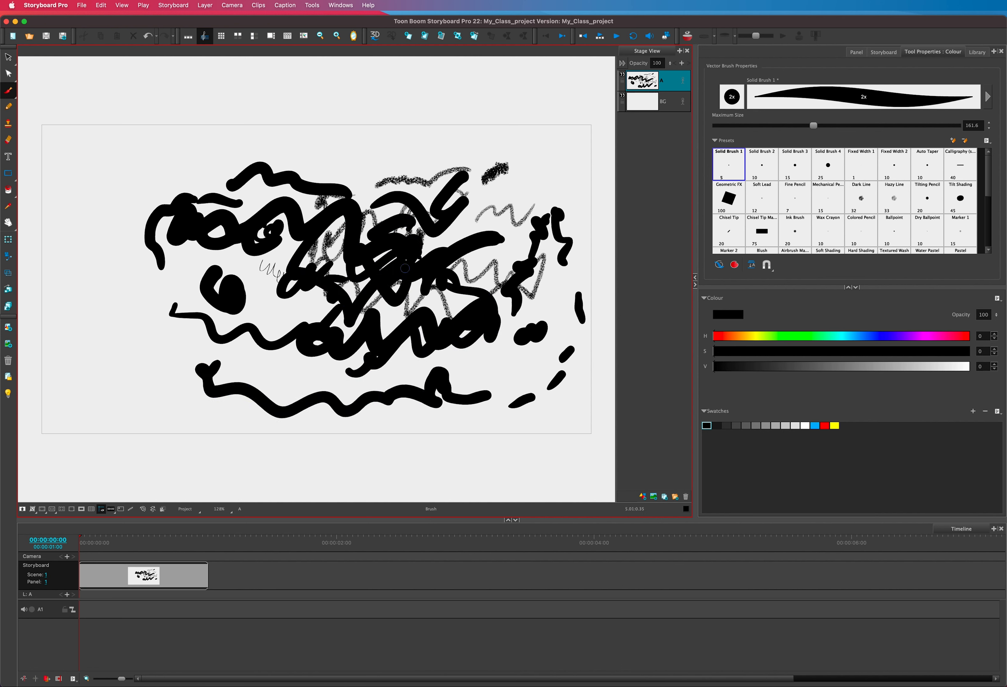
Step: Delete all the artwork on layer A
{"action": "key", "text": "k"}
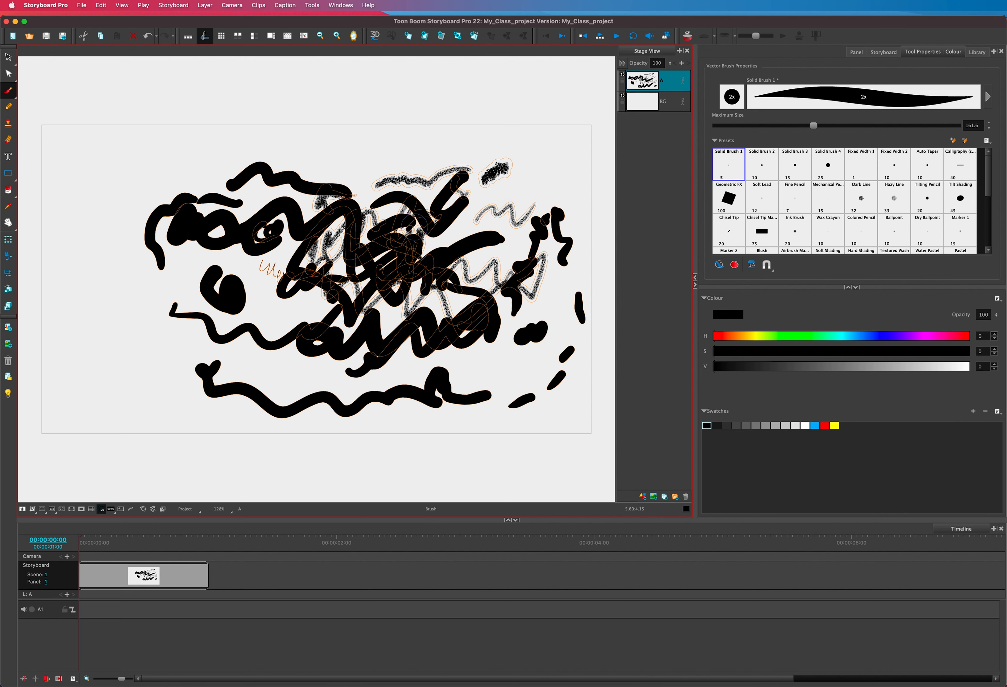
{"action": "key", "text": "Delete"}
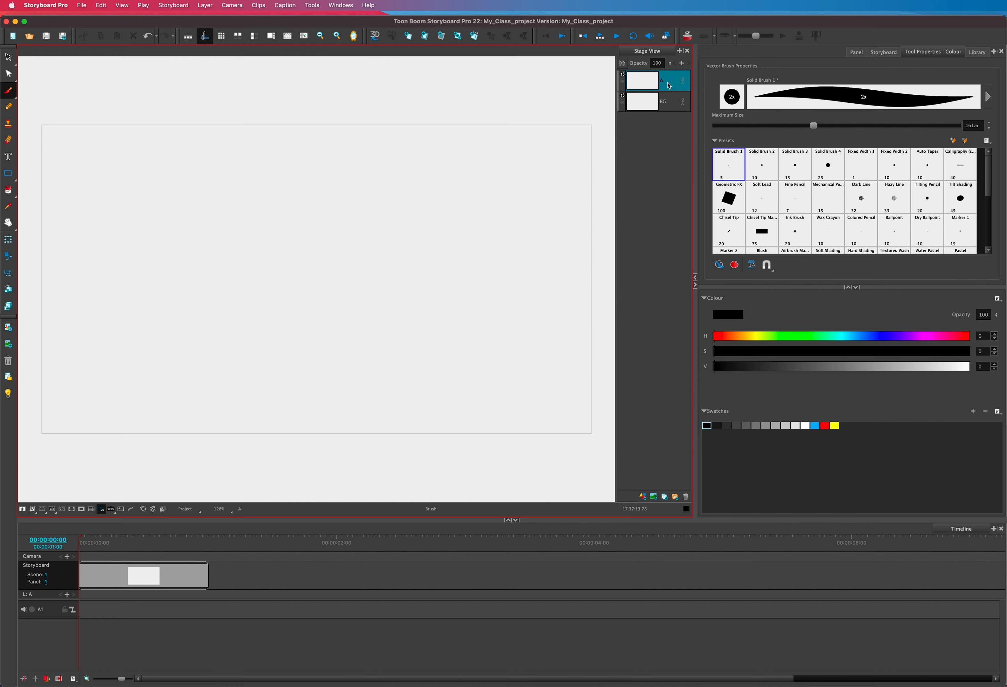
Step: Draw three short thick black strokes across the upper half of the frame on layer A
{"action": "left_click", "coordinate": [671, 103]}
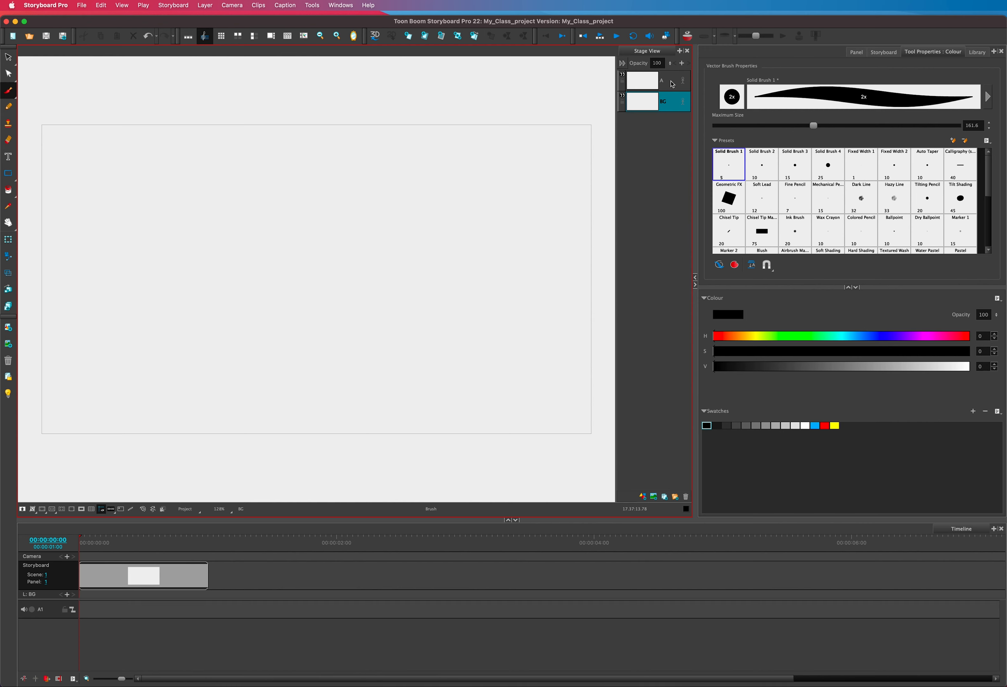
{"action": "left_click", "coordinate": [672, 84]}
{"action": "left_click_drag", "start_coordinate": [533, 195], "coordinate": [490, 204]}
{"action": "left_click_drag", "start_coordinate": [442, 217], "coordinate": [365, 208]}
{"action": "left_click_drag", "start_coordinate": [316, 240], "coordinate": [286, 235]}
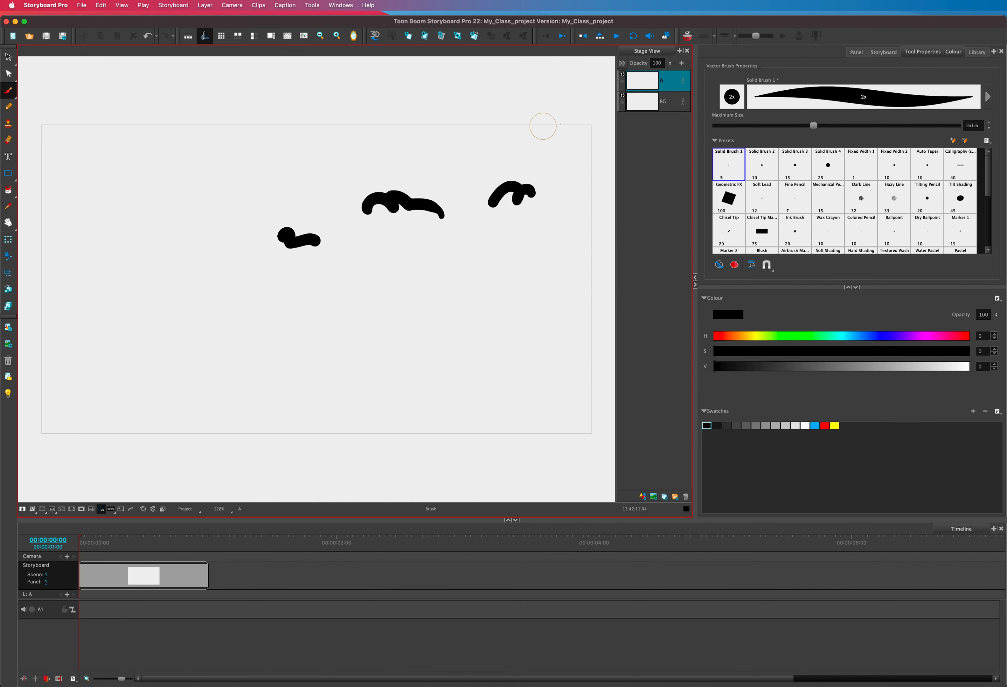
Step: Draw two curved strokes on the BG layer, and a loopy stroke on layer A between its existing marks
{"action": "left_click", "coordinate": [671, 103]}
{"action": "mouse_move", "coordinate": [550, 251]}
{"action": "left_mouse_down"}
{"action": "mouse_move", "coordinate": [536, 266]}
{"action": "mouse_move", "coordinate": [456, 283]}
{"action": "left_mouse_up"}
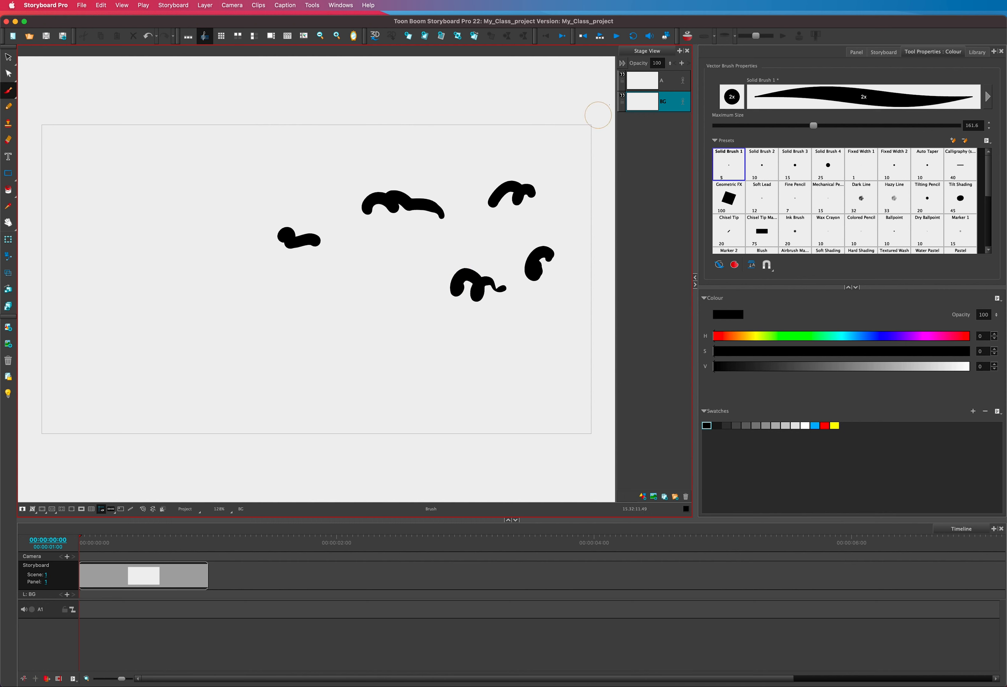
{"action": "left_click", "coordinate": [672, 81]}
{"action": "mouse_move", "coordinate": [490, 214]}
{"action": "left_mouse_down"}
{"action": "mouse_move", "coordinate": [482, 199]}
{"action": "mouse_move", "coordinate": [453, 194]}
{"action": "mouse_move", "coordinate": [450, 212]}
{"action": "left_mouse_up"}
Step: Toggle the BG layer's visibility off and back on, leaving BG as the active layer
{"action": "left_click", "coordinate": [622, 97]}
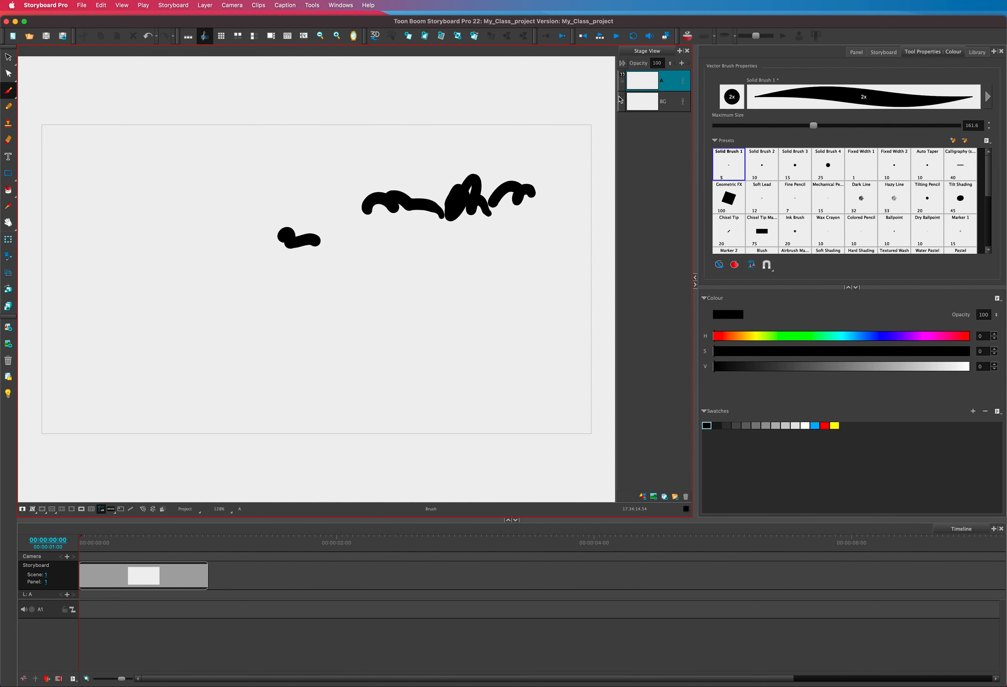
{"action": "left_click", "coordinate": [624, 100]}
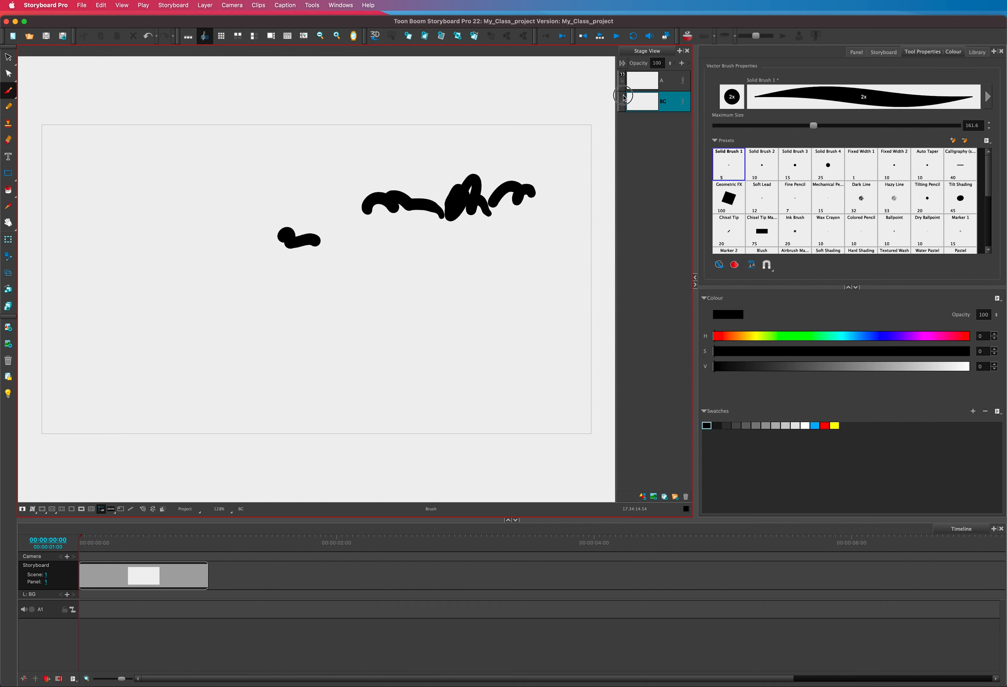
{"action": "left_click", "coordinate": [622, 97]}
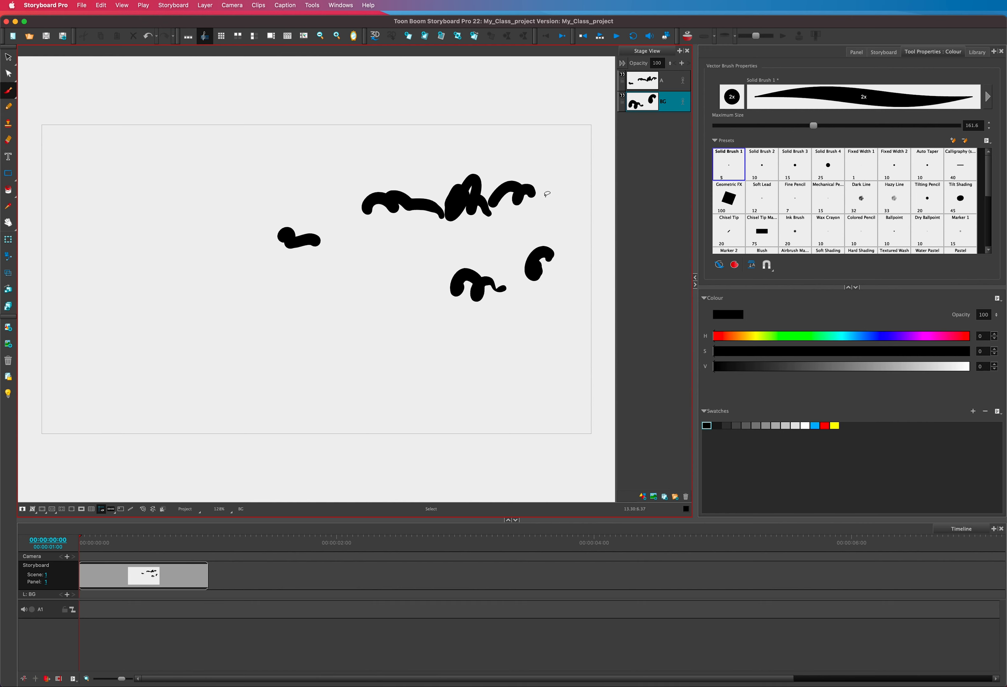
Step: Delete all the artwork on the BG layer
{"action": "key", "text": "super+a"}
{"action": "key", "text": "Delete"}
Step: Draw thick black squiggles and short dabs on the BG layer around the strokes of layer A
{"action": "mouse_move", "coordinate": [482, 251]}
{"action": "left_mouse_down"}
{"action": "mouse_move", "coordinate": [459, 218]}
{"action": "mouse_move", "coordinate": [387, 262]}
{"action": "left_mouse_up"}
{"action": "mouse_move", "coordinate": [353, 289]}
{"action": "left_mouse_down"}
{"action": "mouse_move", "coordinate": [319, 283]}
{"action": "mouse_move", "coordinate": [315, 209]}
{"action": "mouse_move", "coordinate": [263, 200]}
{"action": "mouse_move", "coordinate": [238, 217]}
{"action": "left_mouse_up"}
{"action": "left_click", "coordinate": [262, 270]}
{"action": "left_click_drag", "start_coordinate": [259, 269], "coordinate": [291, 307]}
{"action": "mouse_move", "coordinate": [395, 314]}
{"action": "left_mouse_down"}
{"action": "mouse_move", "coordinate": [480, 313]}
{"action": "mouse_move", "coordinate": [537, 286]}
{"action": "left_mouse_up"}
{"action": "left_click", "coordinate": [518, 291]}
{"action": "left_click_drag", "start_coordinate": [556, 270], "coordinate": [567, 306]}
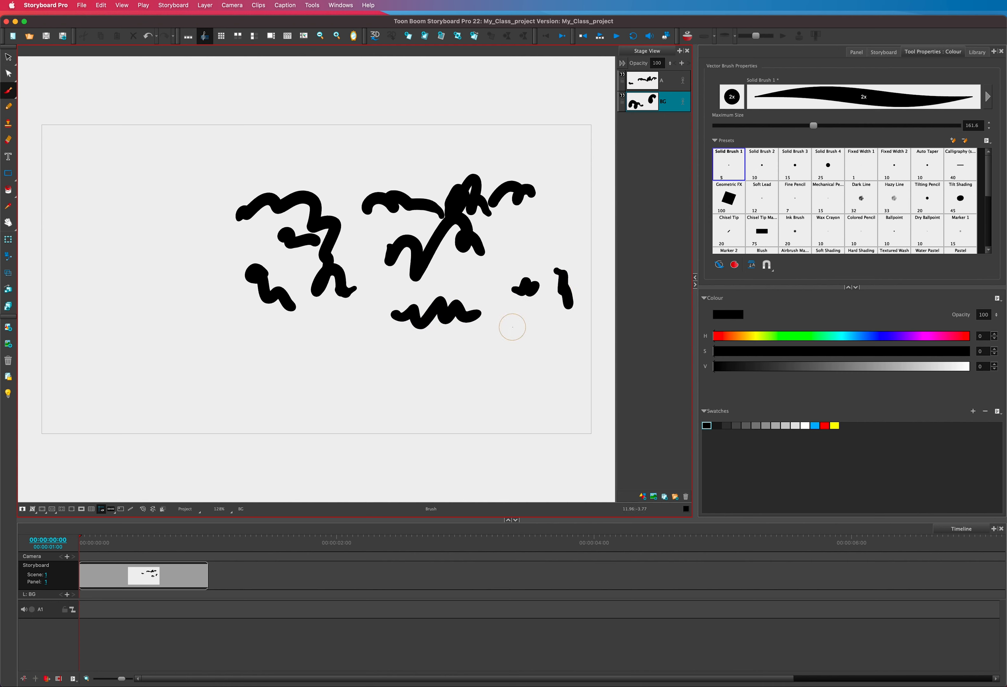
{"action": "left_click_drag", "start_coordinate": [512, 333], "coordinate": [503, 346]}
{"action": "mouse_move", "coordinate": [495, 290]}
{"action": "left_mouse_down"}
{"action": "mouse_move", "coordinate": [494, 270]}
{"action": "mouse_move", "coordinate": [549, 224]}
{"action": "left_mouse_up"}
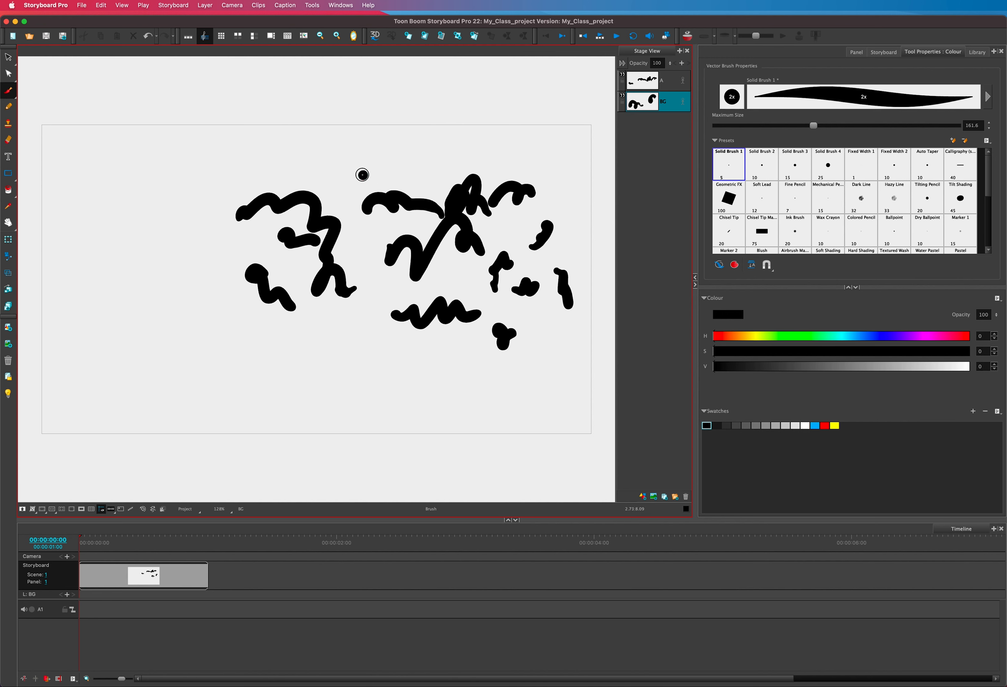
{"action": "left_click_drag", "start_coordinate": [363, 173], "coordinate": [366, 213]}
{"action": "left_click_drag", "start_coordinate": [358, 222], "coordinate": [373, 232]}
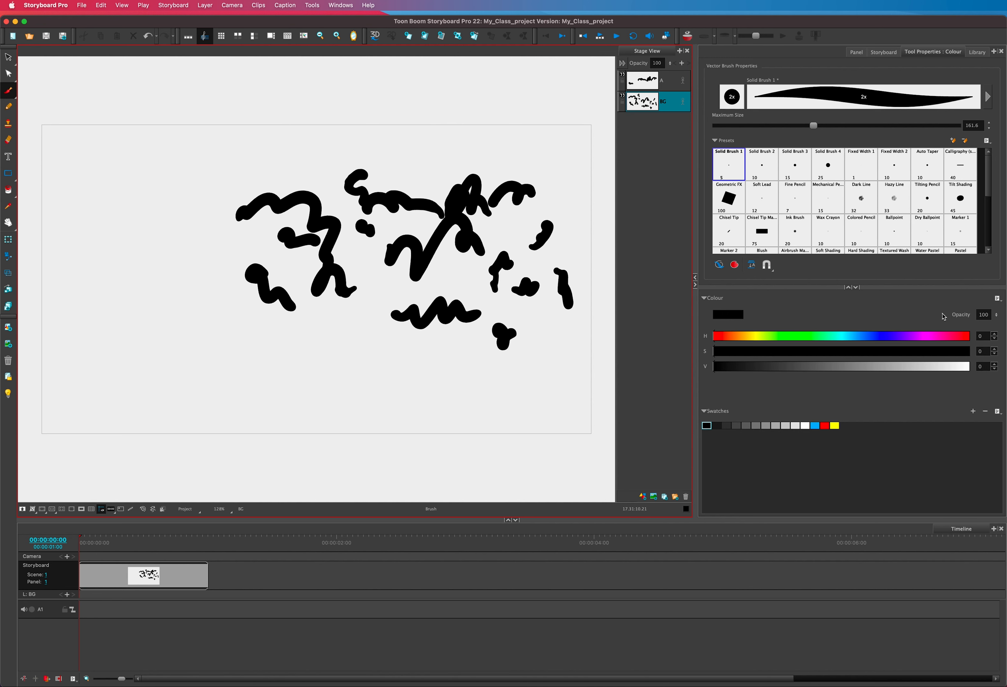
Step: Set the brush colour to green with hue 127, saturation 78 and value 100, and draw a wavy stroke below the black marks
{"action": "left_click_drag", "start_coordinate": [738, 342], "coordinate": [842, 335]}
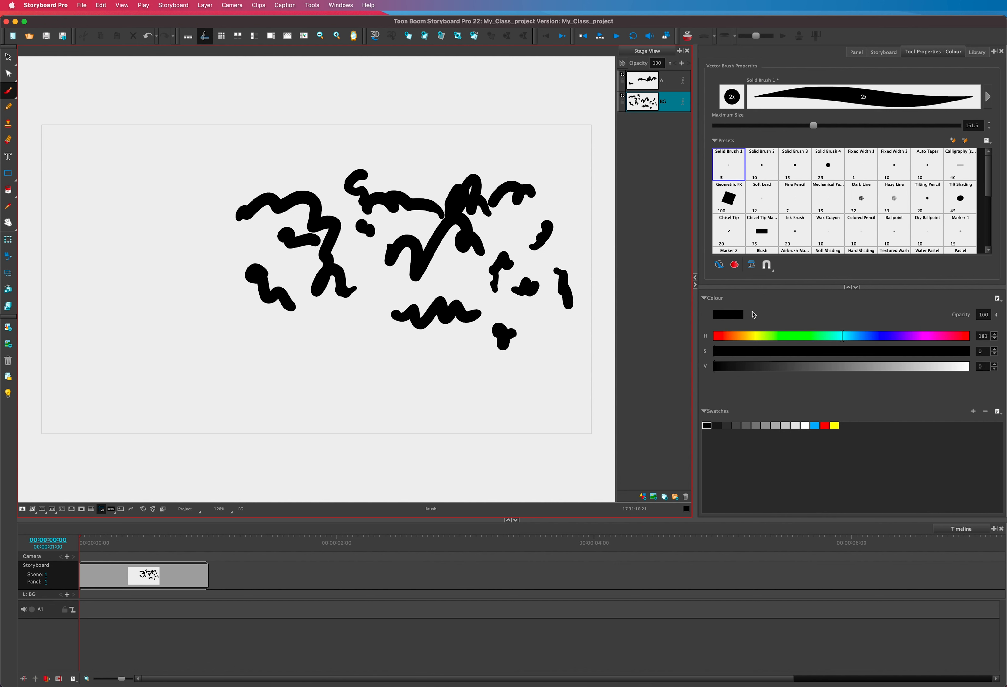
{"action": "left_click", "coordinate": [808, 338]}
{"action": "left_click", "coordinate": [815, 424]}
{"action": "mouse_move", "coordinate": [814, 339]}
{"action": "left_mouse_down"}
{"action": "mouse_move", "coordinate": [791, 336]}
{"action": "mouse_move", "coordinate": [822, 336]}
{"action": "mouse_move", "coordinate": [804, 337]}
{"action": "left_mouse_up"}
{"action": "mouse_move", "coordinate": [477, 367]}
{"action": "left_mouse_down"}
{"action": "mouse_move", "coordinate": [443, 350]}
{"action": "mouse_move", "coordinate": [383, 348]}
{"action": "mouse_move", "coordinate": [365, 334]}
{"action": "mouse_move", "coordinate": [306, 332]}
{"action": "mouse_move", "coordinate": [281, 355]}
{"action": "mouse_move", "coordinate": [265, 335]}
{"action": "left_mouse_up"}
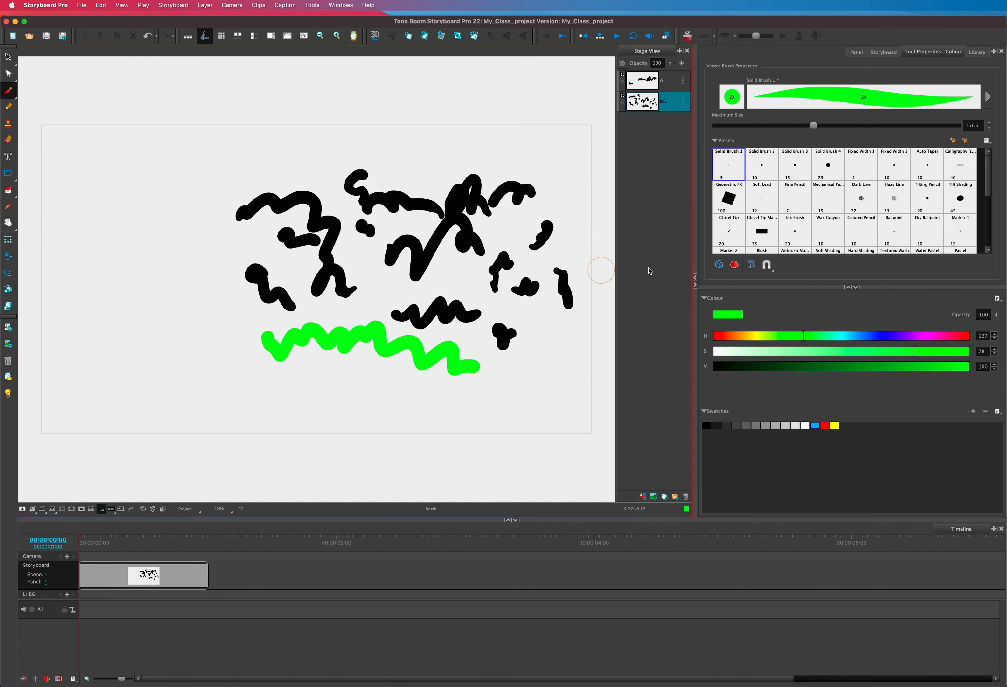
Step: Change the brush hue to 14 and draw an orange wavy stroke below the green one
{"action": "left_click_drag", "start_coordinate": [808, 338], "coordinate": [723, 337]}
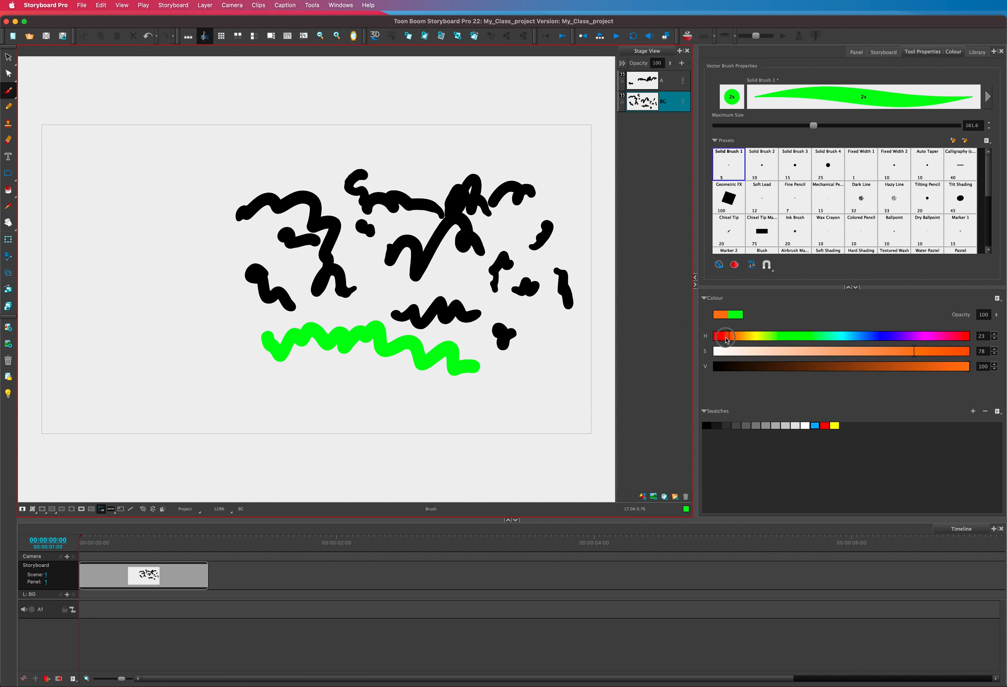
{"action": "left_click_drag", "start_coordinate": [436, 388], "coordinate": [321, 370]}
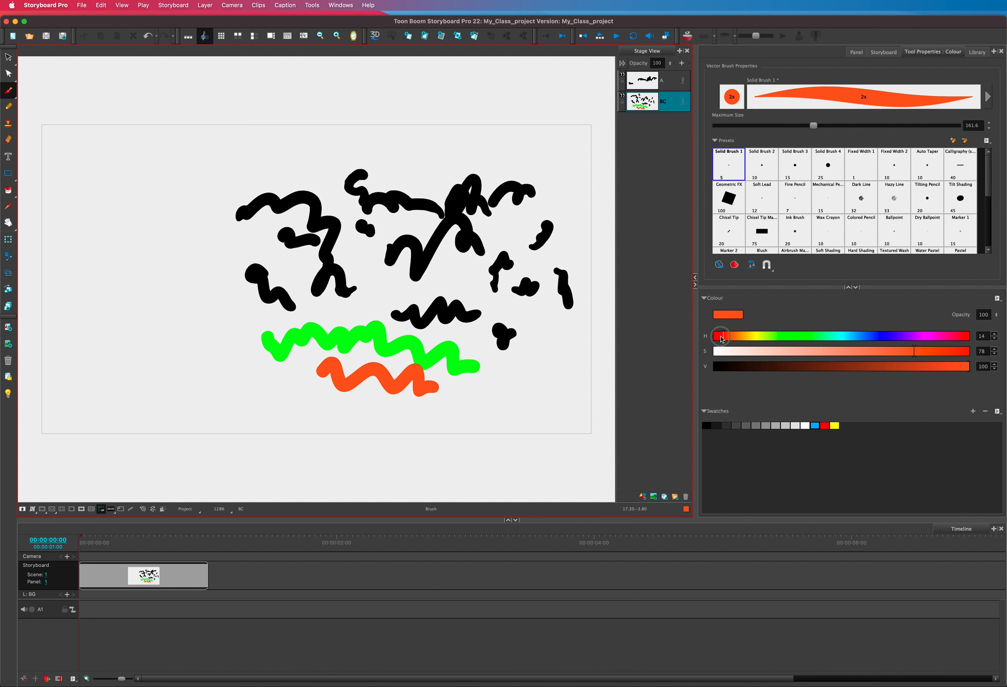
Step: Set the brush hue to 105, scribble green marks at the end of the green wave, and save the green as a swatch
{"action": "left_click_drag", "start_coordinate": [722, 338], "coordinate": [783, 338]}
{"action": "mouse_move", "coordinate": [503, 365]}
{"action": "left_mouse_down"}
{"action": "mouse_move", "coordinate": [492, 373]}
{"action": "mouse_move", "coordinate": [521, 375]}
{"action": "mouse_move", "coordinate": [500, 376]}
{"action": "mouse_move", "coordinate": [484, 358]}
{"action": "mouse_move", "coordinate": [552, 367]}
{"action": "mouse_move", "coordinate": [546, 330]}
{"action": "mouse_move", "coordinate": [565, 375]}
{"action": "mouse_move", "coordinate": [546, 382]}
{"action": "mouse_move", "coordinate": [547, 342]}
{"action": "left_mouse_up"}
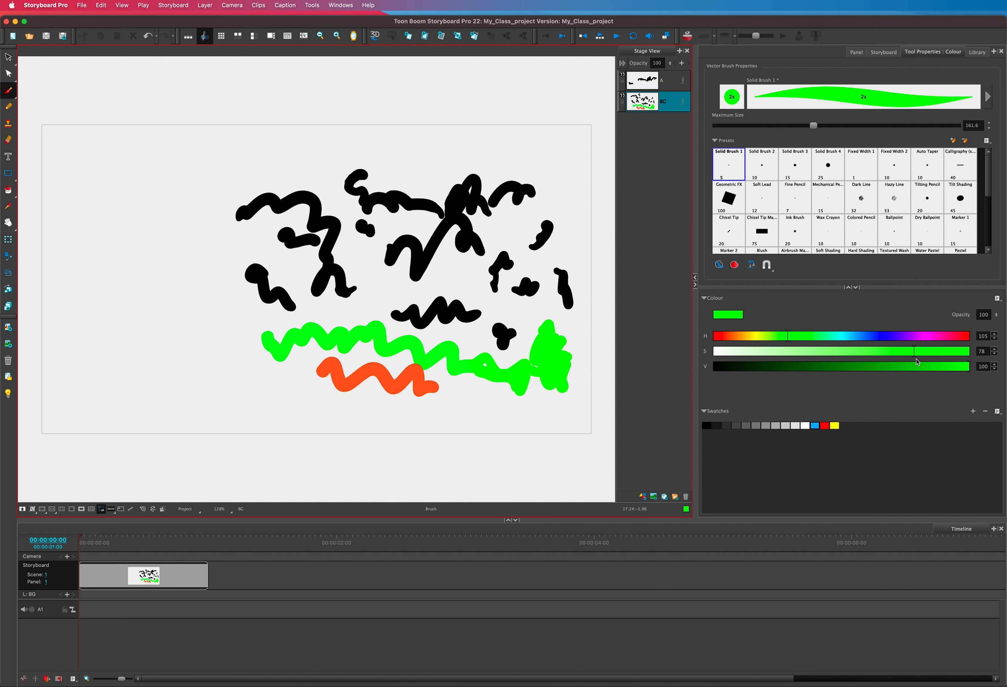
{"action": "left_click", "coordinate": [972, 412]}
Step: Set the brush hue to 16, draw an orange wavy stroke across the green one, and save the orange as a swatch
{"action": "left_click_drag", "start_coordinate": [740, 338], "coordinate": [724, 338]}
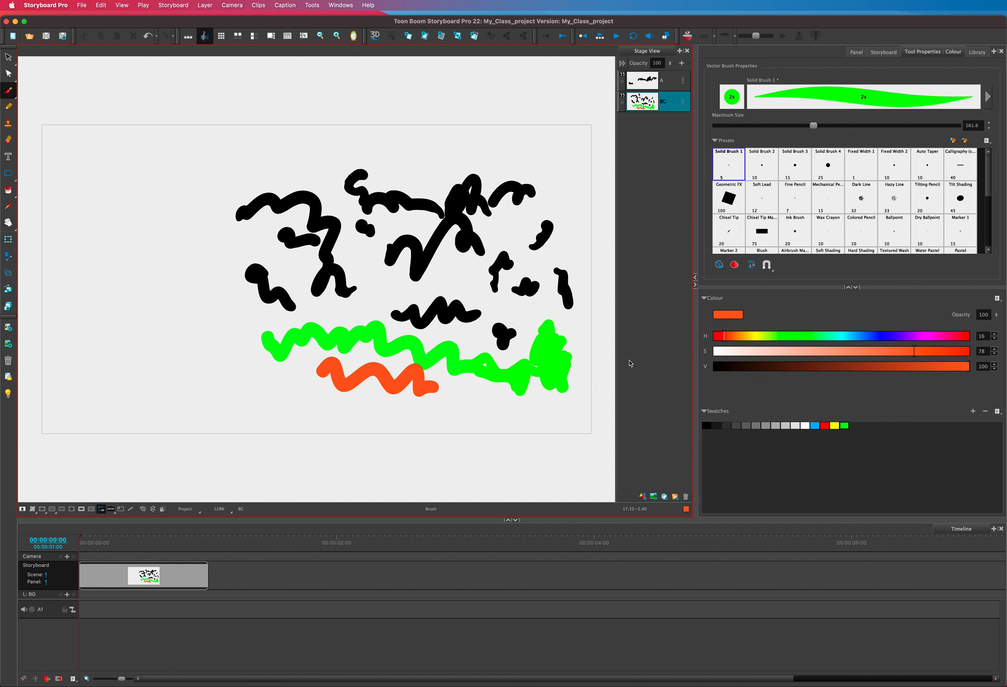
{"action": "mouse_move", "coordinate": [464, 397]}
{"action": "left_mouse_down"}
{"action": "mouse_move", "coordinate": [351, 327]}
{"action": "mouse_move", "coordinate": [257, 289]}
{"action": "left_mouse_up"}
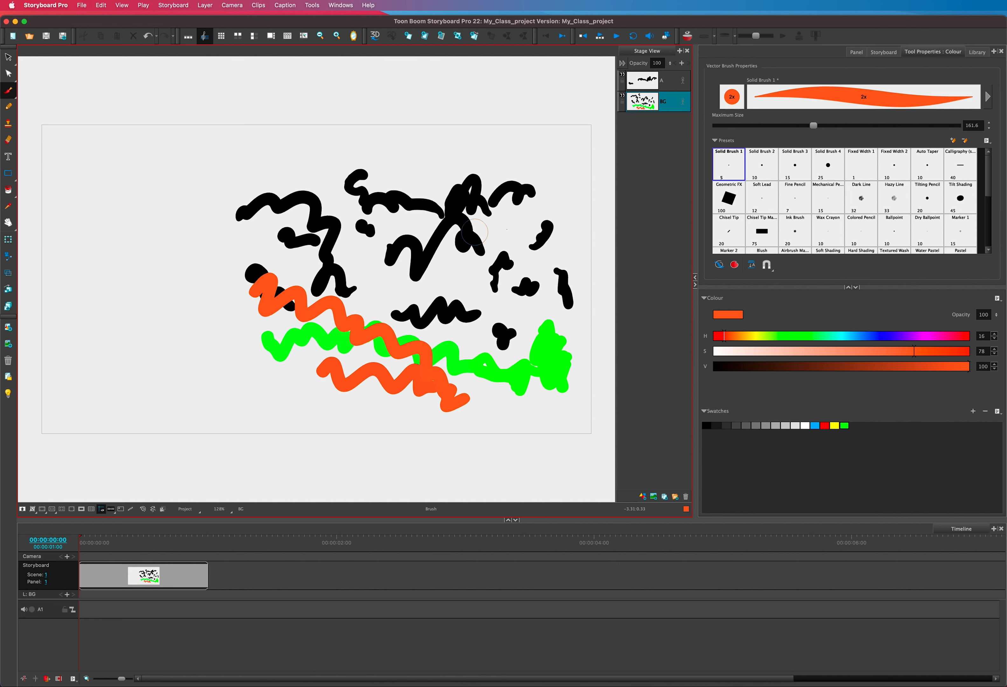
{"action": "left_click", "coordinate": [974, 413]}
Step: Add a short orange stroke, then draw a large blue looping zigzag with hue 240 over the black marks
{"action": "mouse_move", "coordinate": [355, 363]}
{"action": "left_mouse_down"}
{"action": "mouse_move", "coordinate": [379, 344]}
{"action": "mouse_move", "coordinate": [398, 360]}
{"action": "left_mouse_up"}
{"action": "left_click_drag", "start_coordinate": [726, 339], "coordinate": [884, 336]}
{"action": "mouse_move", "coordinate": [195, 306]}
{"action": "left_mouse_down"}
{"action": "mouse_move", "coordinate": [189, 292]}
{"action": "mouse_move", "coordinate": [229, 257]}
{"action": "mouse_move", "coordinate": [437, 218]}
{"action": "mouse_move", "coordinate": [246, 271]}
{"action": "mouse_move", "coordinate": [562, 265]}
{"action": "mouse_move", "coordinate": [606, 248]}
{"action": "left_mouse_up"}
Step: Draw an orange wavy stroke with hue 16 and a magenta stroke with hue 301 below the blue zigzag
{"action": "left_click_drag", "start_coordinate": [764, 342], "coordinate": [724, 337]}
{"action": "left_click_drag", "start_coordinate": [326, 376], "coordinate": [200, 355]}
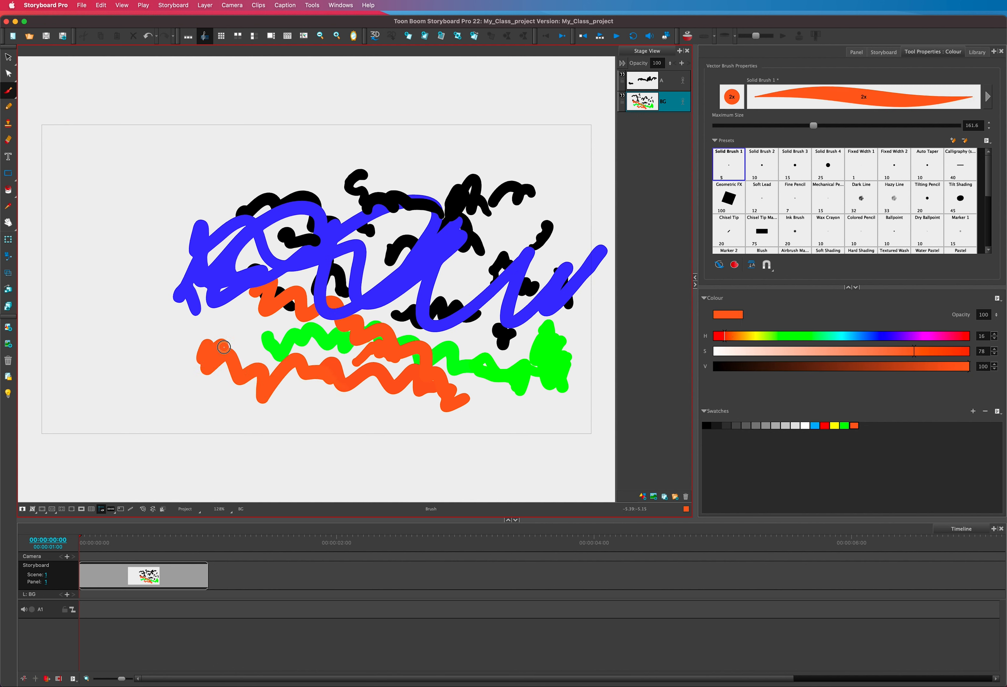
{"action": "mouse_move", "coordinate": [724, 335]}
{"action": "left_mouse_down"}
{"action": "mouse_move", "coordinate": [964, 335]}
{"action": "mouse_move", "coordinate": [928, 336]}
{"action": "left_mouse_up"}
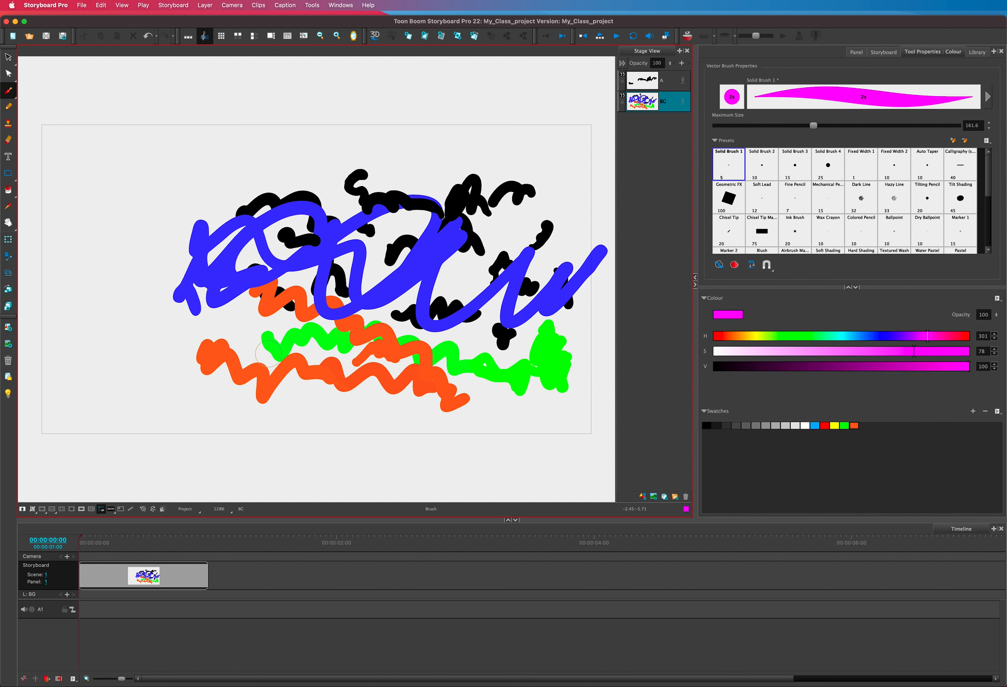
{"action": "mouse_move", "coordinate": [263, 356]}
{"action": "left_mouse_down"}
{"action": "mouse_move", "coordinate": [288, 364]}
{"action": "mouse_move", "coordinate": [263, 368]}
{"action": "mouse_move", "coordinate": [130, 327]}
{"action": "left_mouse_up"}
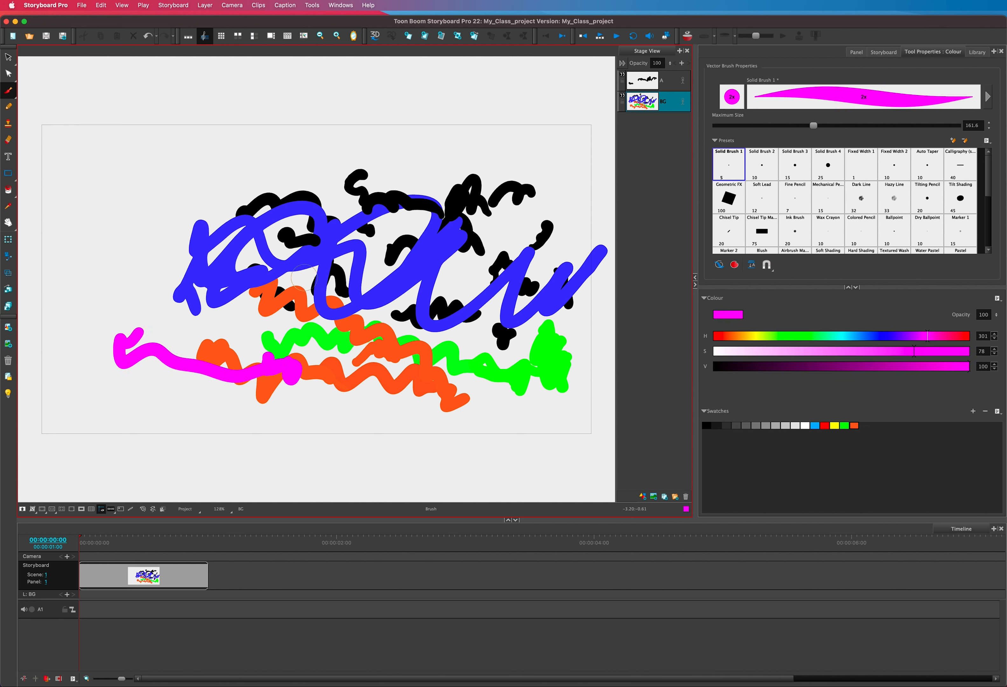
Step: Save the blue with hue 240 as a swatch and brush more blue loops over the existing strokes
{"action": "mouse_move", "coordinate": [877, 335]}
{"action": "left_mouse_down"}
{"action": "mouse_move", "coordinate": [854, 336]}
{"action": "mouse_move", "coordinate": [883, 336]}
{"action": "left_mouse_up"}
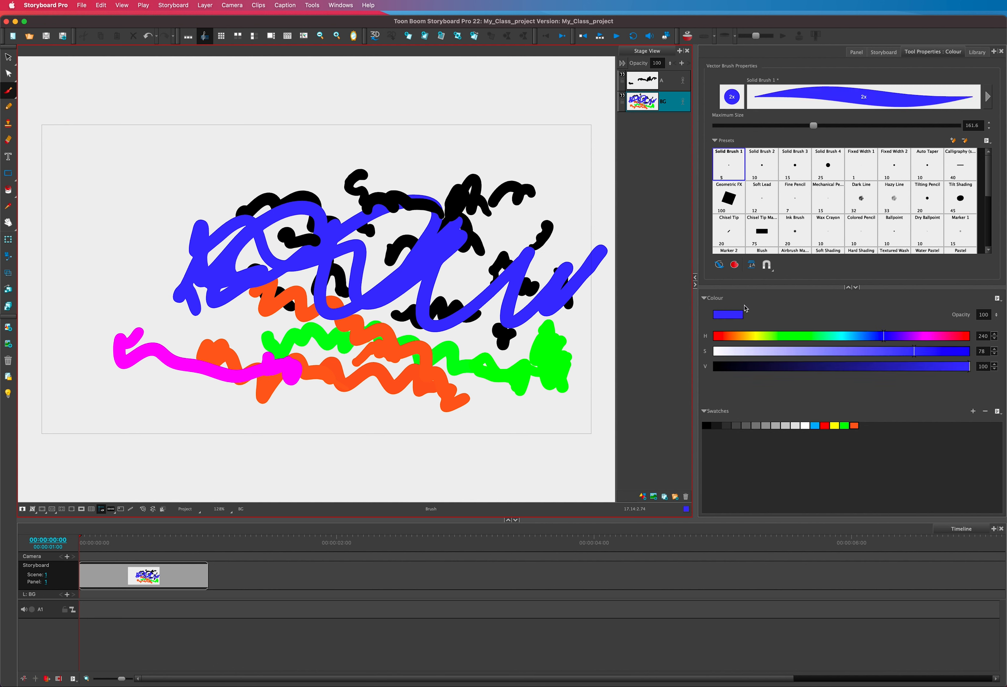
{"action": "left_click_drag", "start_coordinate": [466, 287], "coordinate": [469, 299]}
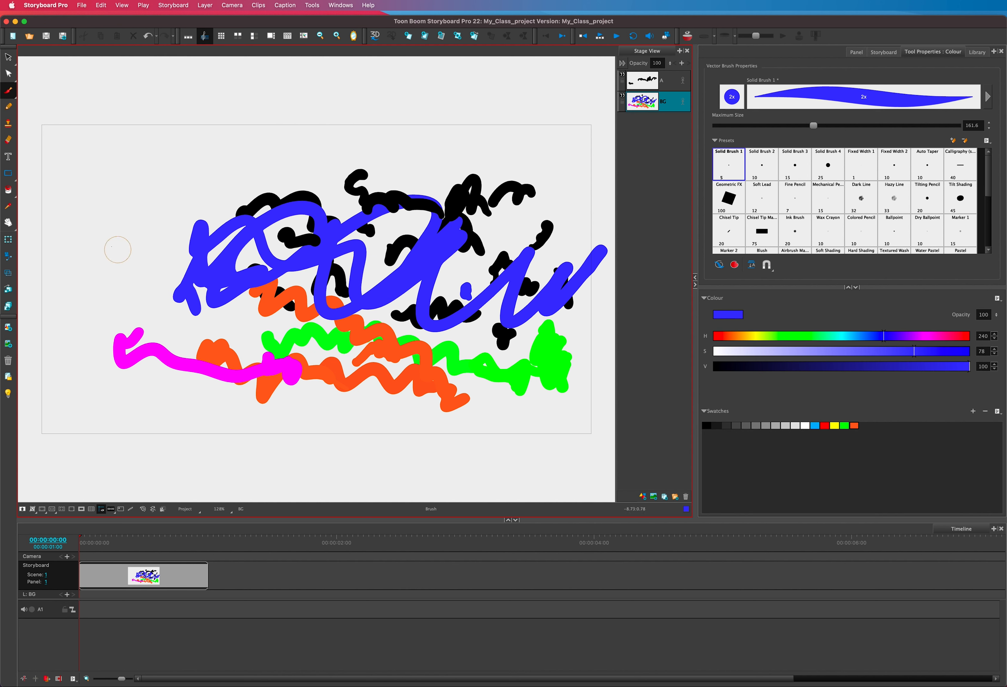
{"action": "left_click", "coordinate": [9, 207]}
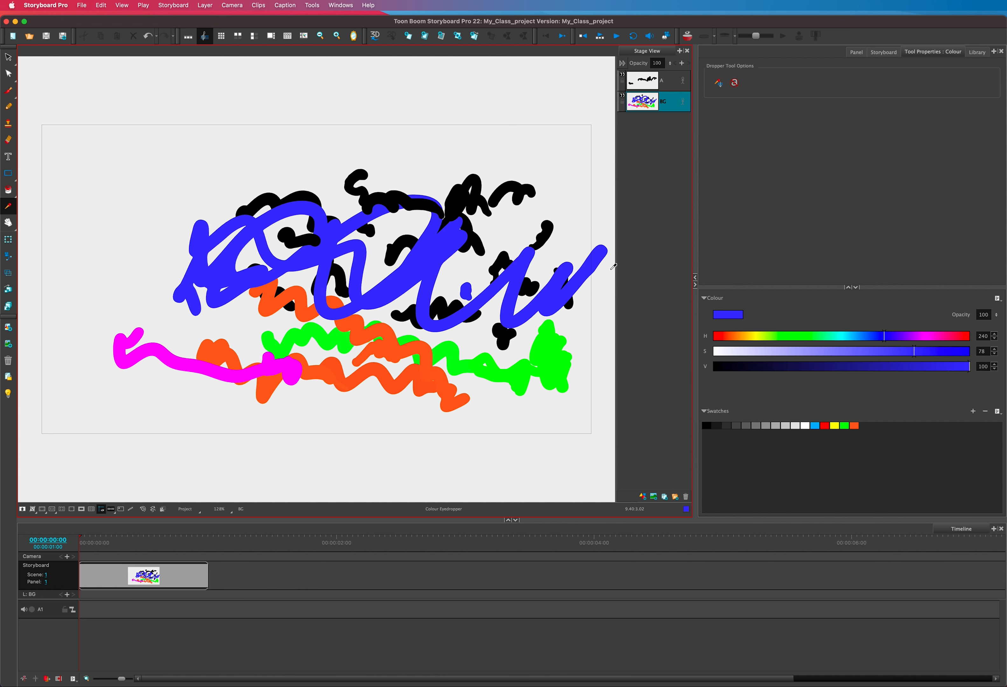
{"action": "left_click", "coordinate": [973, 412]}
{"action": "left_click", "coordinate": [9, 91]}
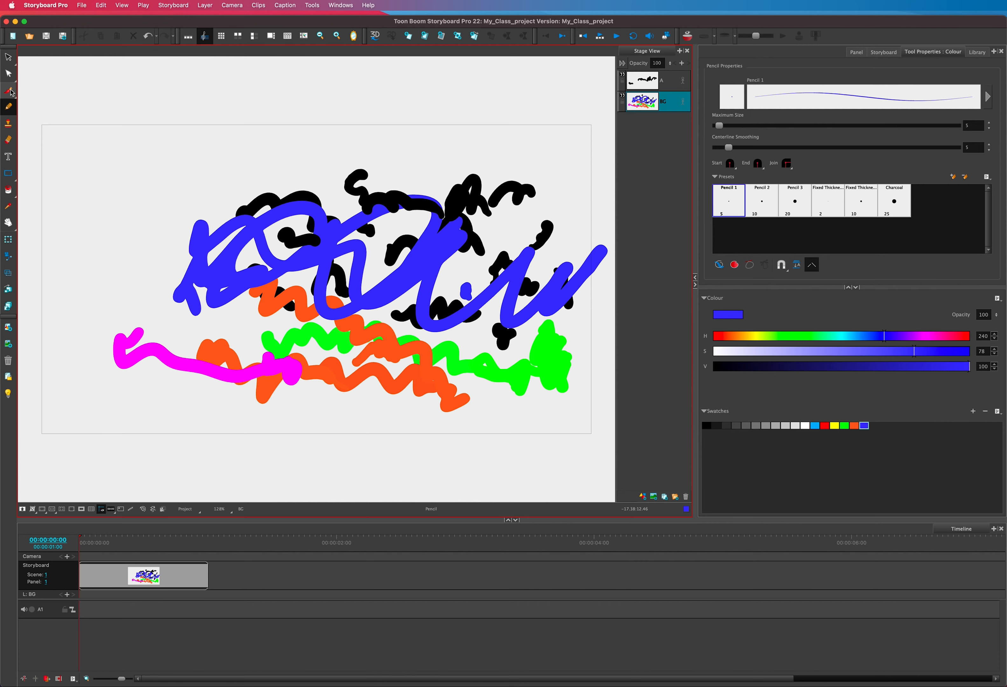
{"action": "mouse_move", "coordinate": [196, 186]}
{"action": "left_mouse_down"}
{"action": "mouse_move", "coordinate": [236, 240]}
{"action": "mouse_move", "coordinate": [339, 258]}
{"action": "mouse_move", "coordinate": [417, 257]}
{"action": "mouse_move", "coordinate": [496, 281]}
{"action": "mouse_move", "coordinate": [505, 273]}
{"action": "mouse_move", "coordinate": [352, 271]}
{"action": "mouse_move", "coordinate": [423, 254]}
{"action": "mouse_move", "coordinate": [427, 283]}
{"action": "left_mouse_up"}
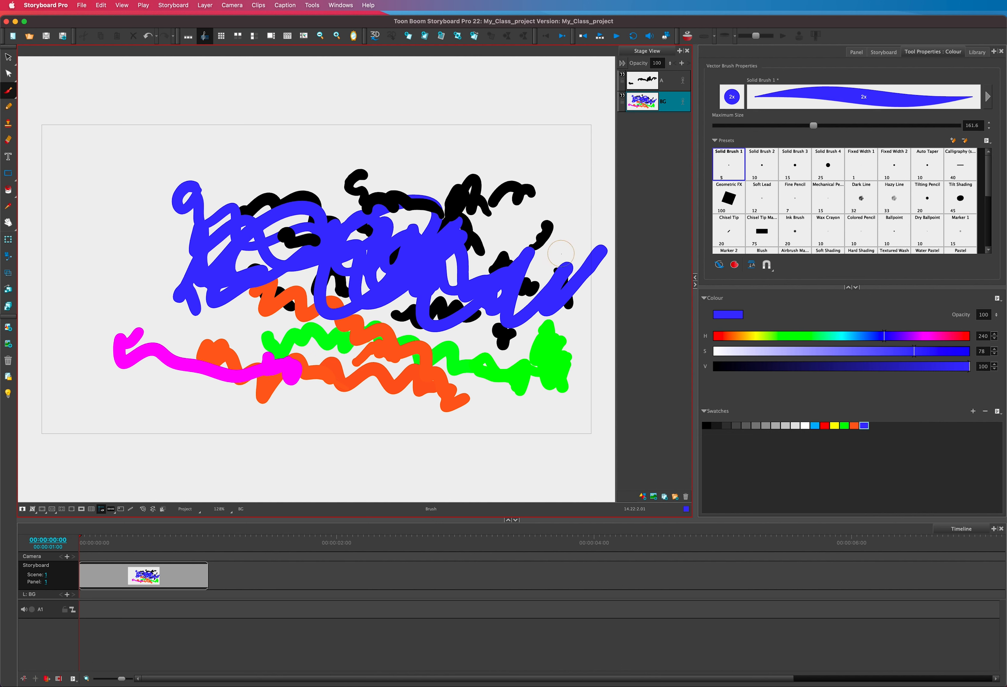
Step: Delete all the artwork on the BG layer and on layer A
{"action": "key", "text": "super+a"}
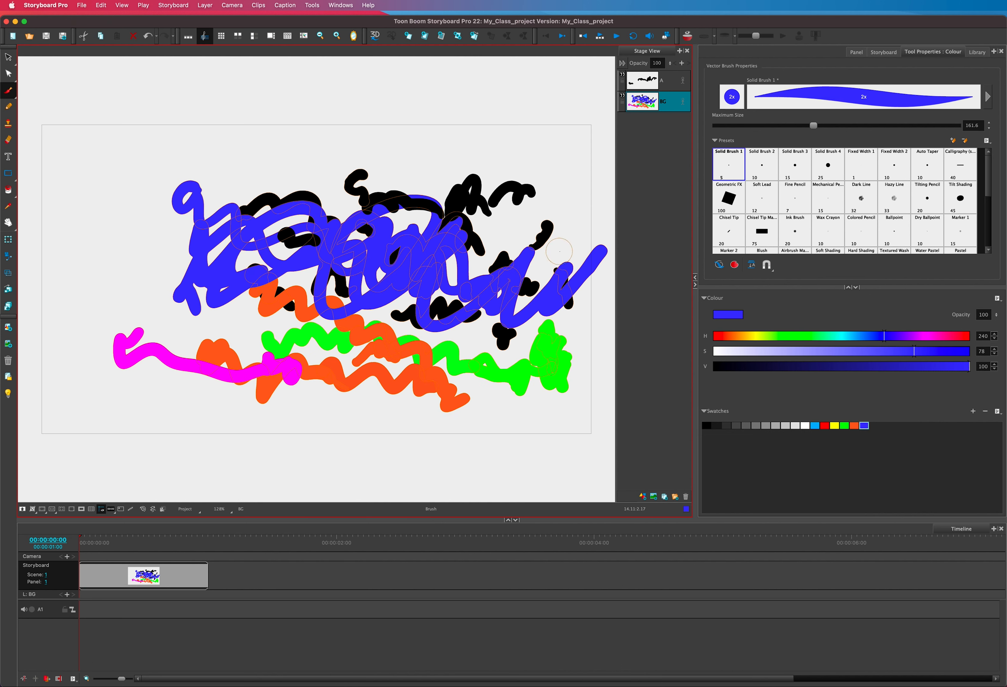
{"action": "key", "text": "Delete"}
{"action": "left_click", "coordinate": [674, 84]}
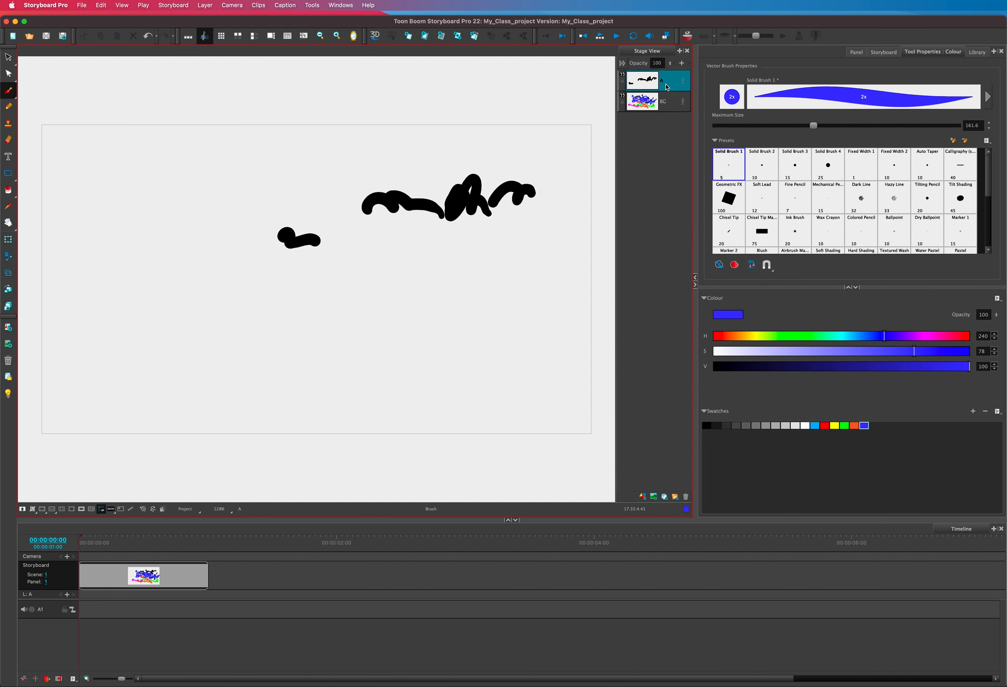
{"action": "key", "text": "super+a"}
{"action": "key", "text": "Delete"}
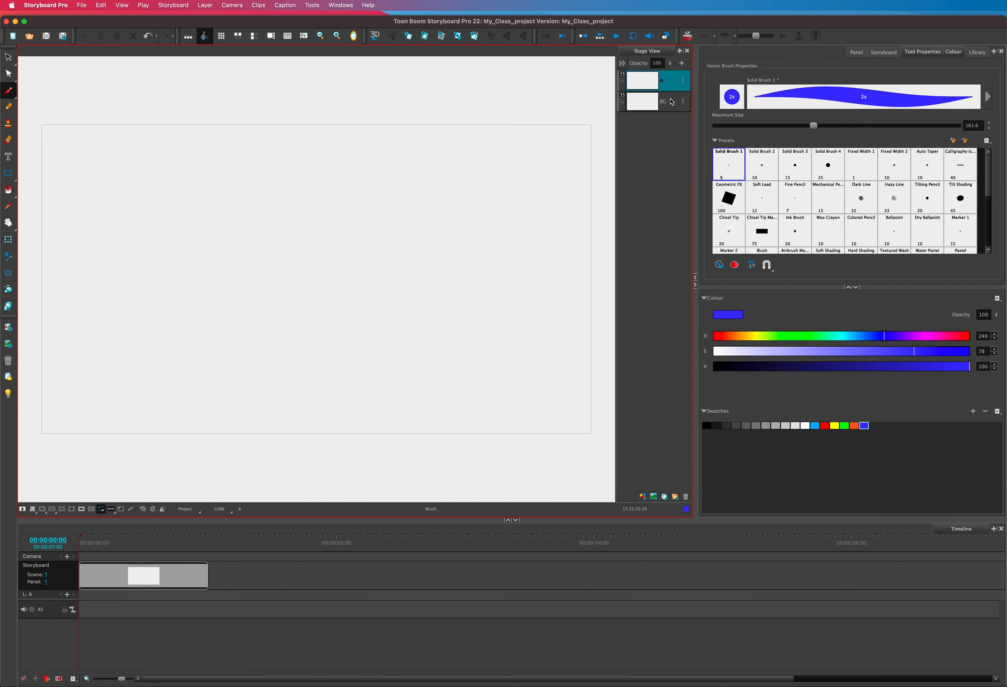
Step: On the BG layer, draw a wide wavy band across the frame using the saved green swatch and a maximum brush size of 417.6
{"action": "left_click", "coordinate": [647, 108]}
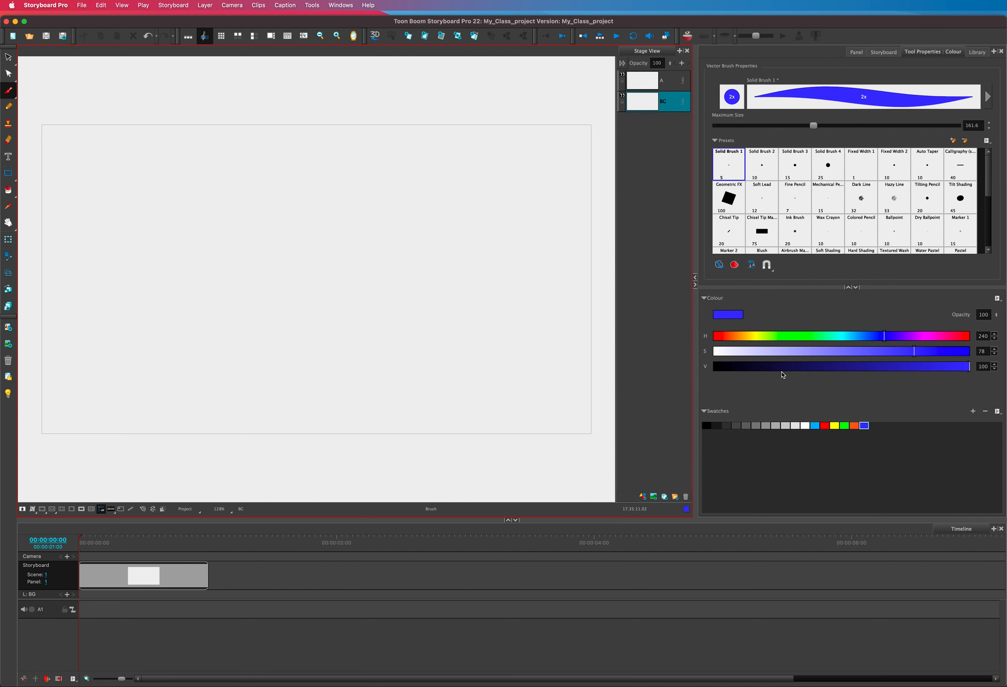
{"action": "right_click", "coordinate": [844, 424]}
{"action": "key", "text": "Escape"}
{"action": "left_click", "coordinate": [855, 425]}
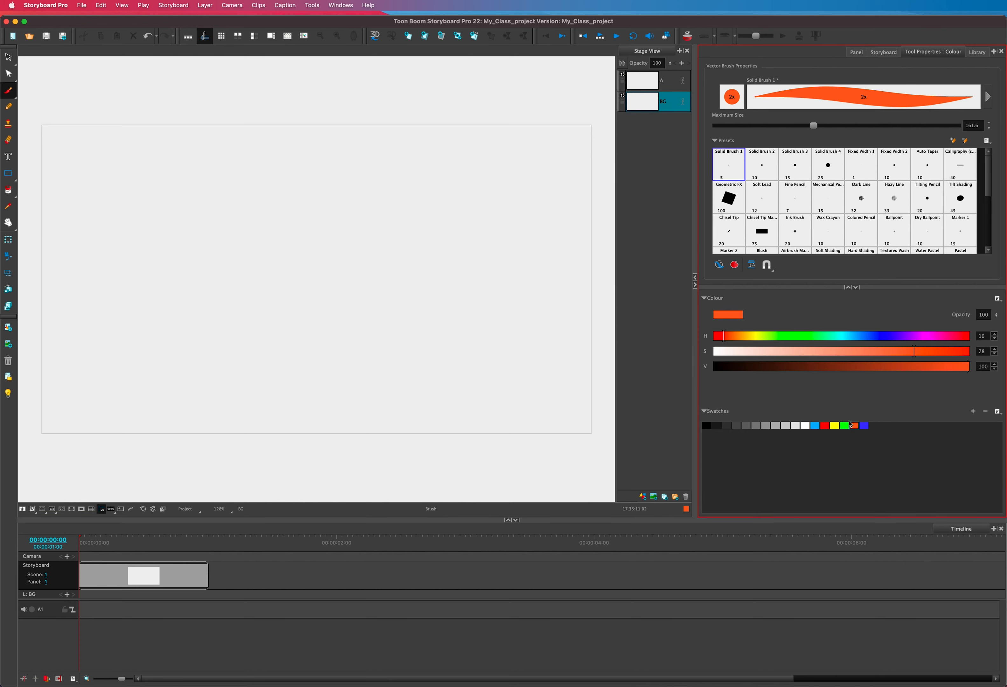
{"action": "left_click", "coordinate": [845, 425]}
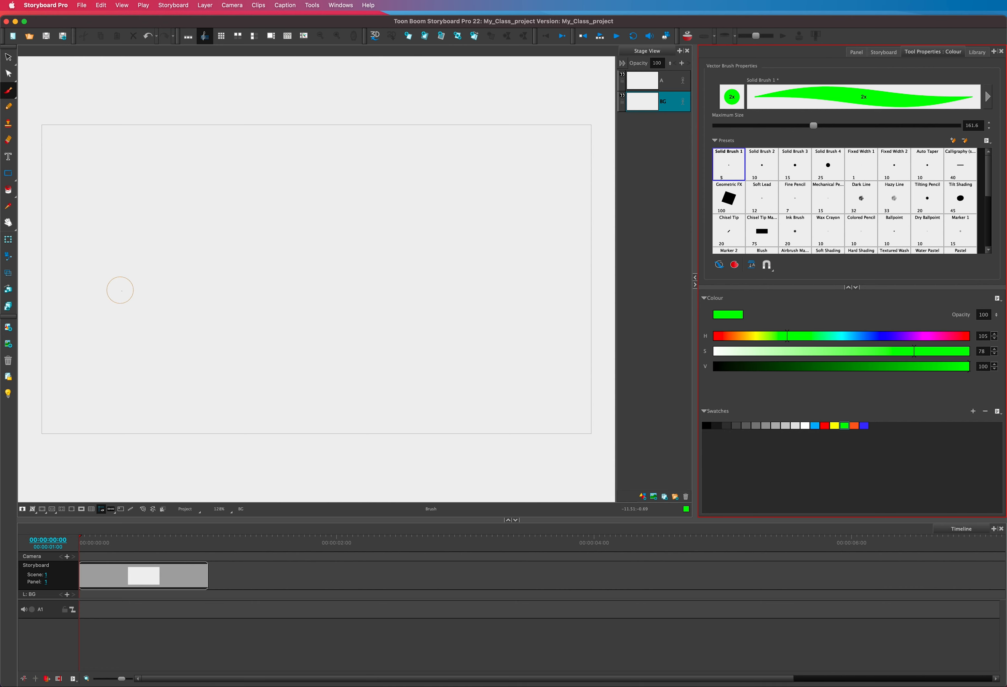
{"action": "left_click_drag", "start_coordinate": [817, 127], "coordinate": [901, 127]}
{"action": "mouse_move", "coordinate": [65, 338]}
{"action": "left_mouse_down"}
{"action": "mouse_move", "coordinate": [137, 302]}
{"action": "mouse_move", "coordinate": [461, 274]}
{"action": "mouse_move", "coordinate": [566, 327]}
{"action": "mouse_move", "coordinate": [484, 298]}
{"action": "mouse_move", "coordinate": [383, 289]}
{"action": "mouse_move", "coordinate": [340, 320]}
{"action": "mouse_move", "coordinate": [266, 344]}
{"action": "mouse_move", "coordinate": [197, 325]}
{"action": "mouse_move", "coordinate": [112, 325]}
{"action": "mouse_move", "coordinate": [98, 300]}
{"action": "mouse_move", "coordinate": [206, 288]}
{"action": "mouse_move", "coordinate": [251, 307]}
{"action": "mouse_move", "coordinate": [307, 302]}
{"action": "mouse_move", "coordinate": [422, 249]}
{"action": "mouse_move", "coordinate": [443, 273]}
{"action": "mouse_move", "coordinate": [501, 269]}
{"action": "mouse_move", "coordinate": [557, 311]}
{"action": "mouse_move", "coordinate": [570, 362]}
{"action": "mouse_move", "coordinate": [515, 314]}
{"action": "mouse_move", "coordinate": [204, 345]}
{"action": "mouse_move", "coordinate": [195, 314]}
{"action": "left_mouse_up"}
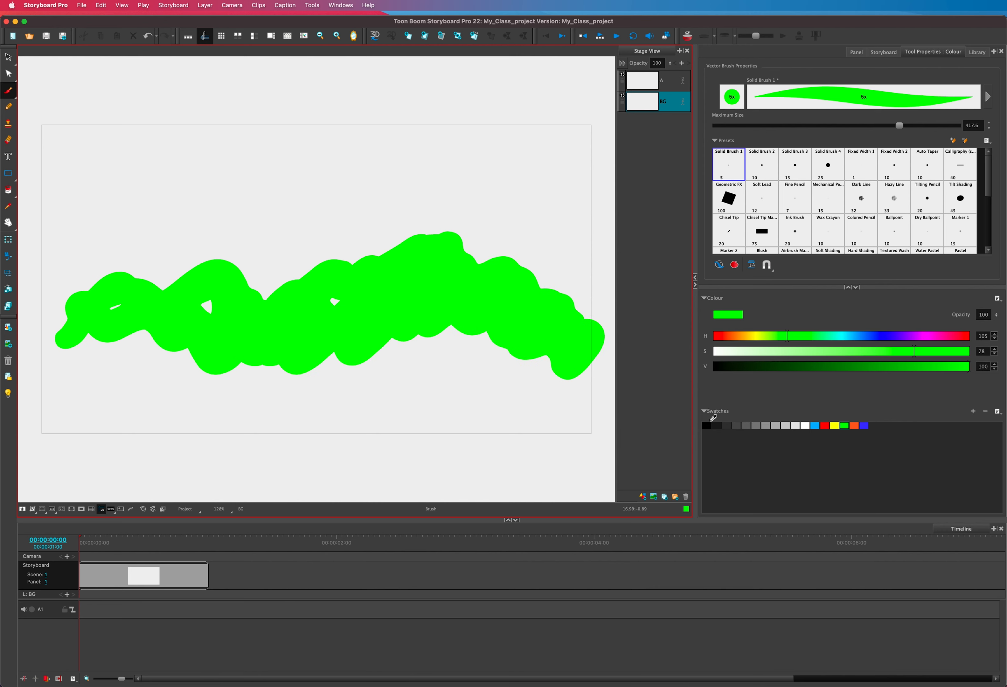
Step: On layer A, draw a ghost outline with two eyes and a mouth using a black brush with maximum size 66
{"action": "left_click", "coordinate": [707, 425]}
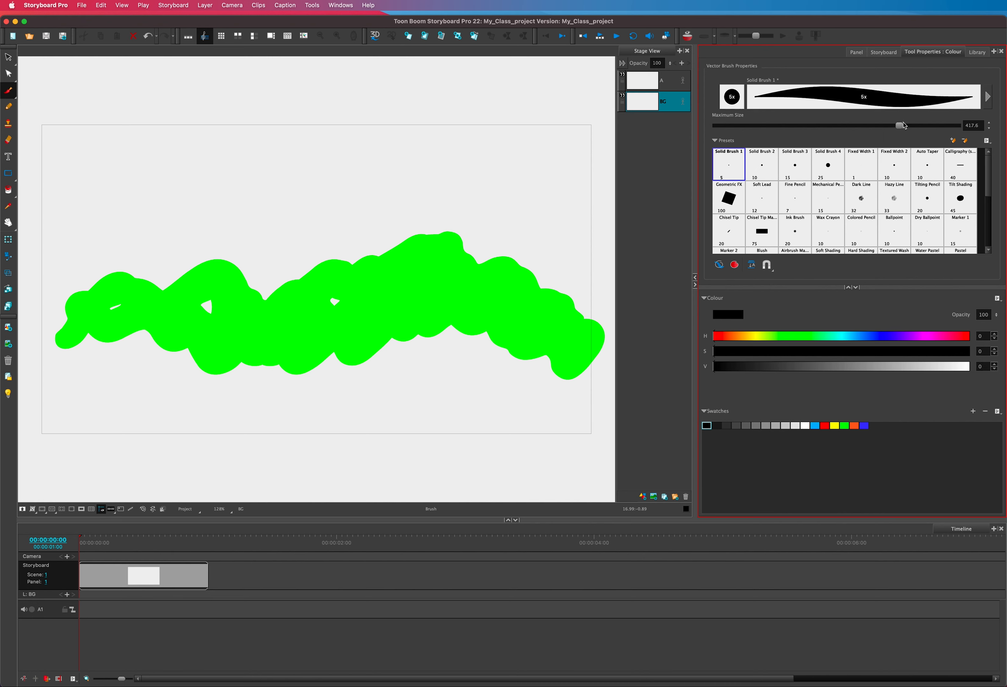
{"action": "left_click_drag", "start_coordinate": [903, 125], "coordinate": [747, 133]}
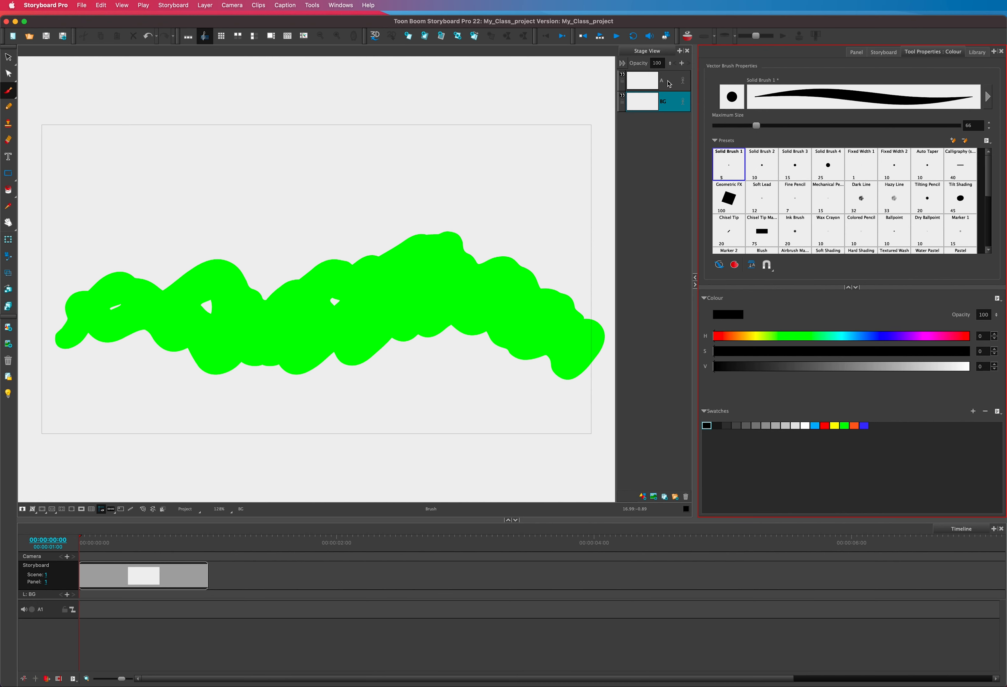
{"action": "left_click", "coordinate": [662, 80]}
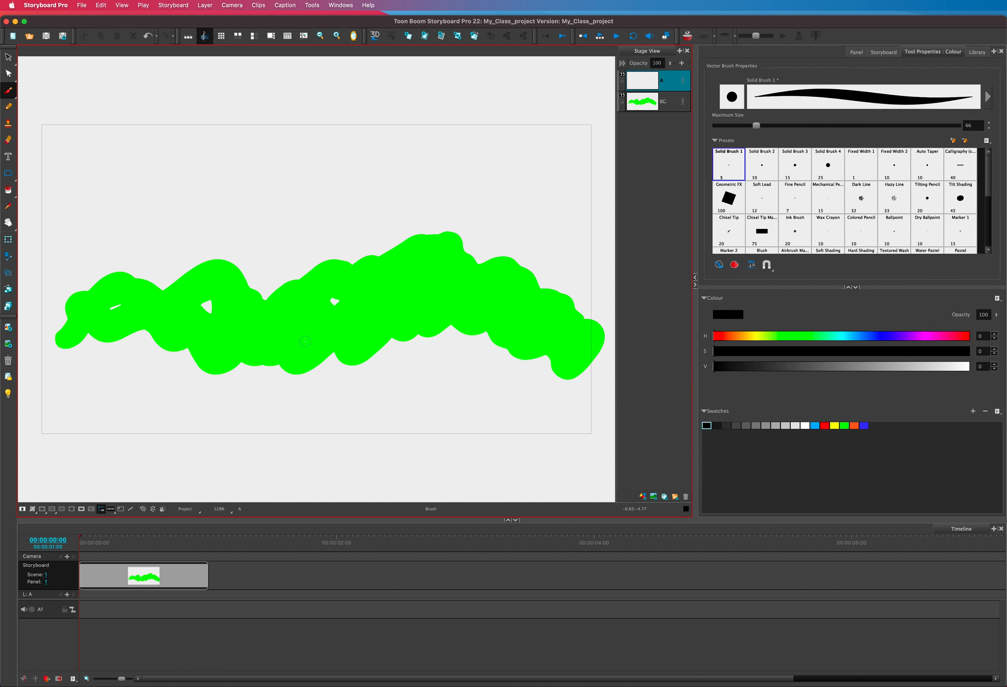
{"action": "mouse_move", "coordinate": [305, 341]}
{"action": "left_mouse_down"}
{"action": "mouse_move", "coordinate": [298, 289]}
{"action": "mouse_move", "coordinate": [305, 250]}
{"action": "mouse_move", "coordinate": [331, 213]}
{"action": "mouse_move", "coordinate": [389, 208]}
{"action": "mouse_move", "coordinate": [411, 367]}
{"action": "mouse_move", "coordinate": [379, 354]}
{"action": "mouse_move", "coordinate": [362, 367]}
{"action": "mouse_move", "coordinate": [335, 348]}
{"action": "mouse_move", "coordinate": [318, 360]}
{"action": "mouse_move", "coordinate": [305, 335]}
{"action": "left_mouse_up"}
{"action": "mouse_move", "coordinate": [337, 245]}
{"action": "left_mouse_down"}
{"action": "mouse_move", "coordinate": [346, 258]}
{"action": "mouse_move", "coordinate": [344, 240]}
{"action": "mouse_move", "coordinate": [376, 241]}
{"action": "left_mouse_up"}
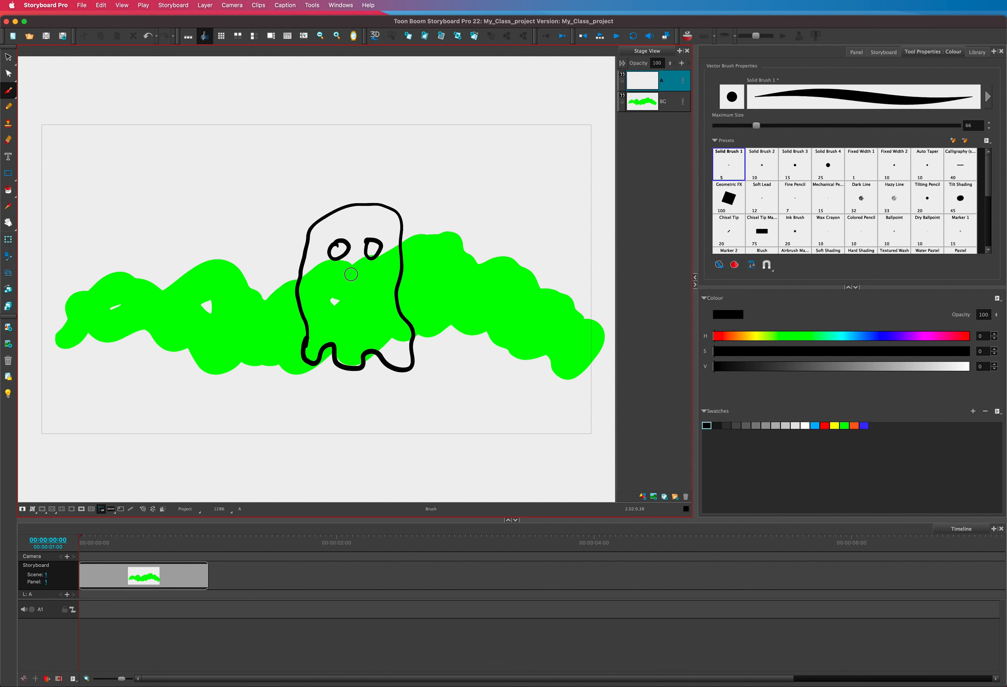
{"action": "mouse_move", "coordinate": [343, 282]}
{"action": "left_mouse_down"}
{"action": "mouse_move", "coordinate": [357, 292]}
{"action": "mouse_move", "coordinate": [349, 273]}
{"action": "left_mouse_up"}
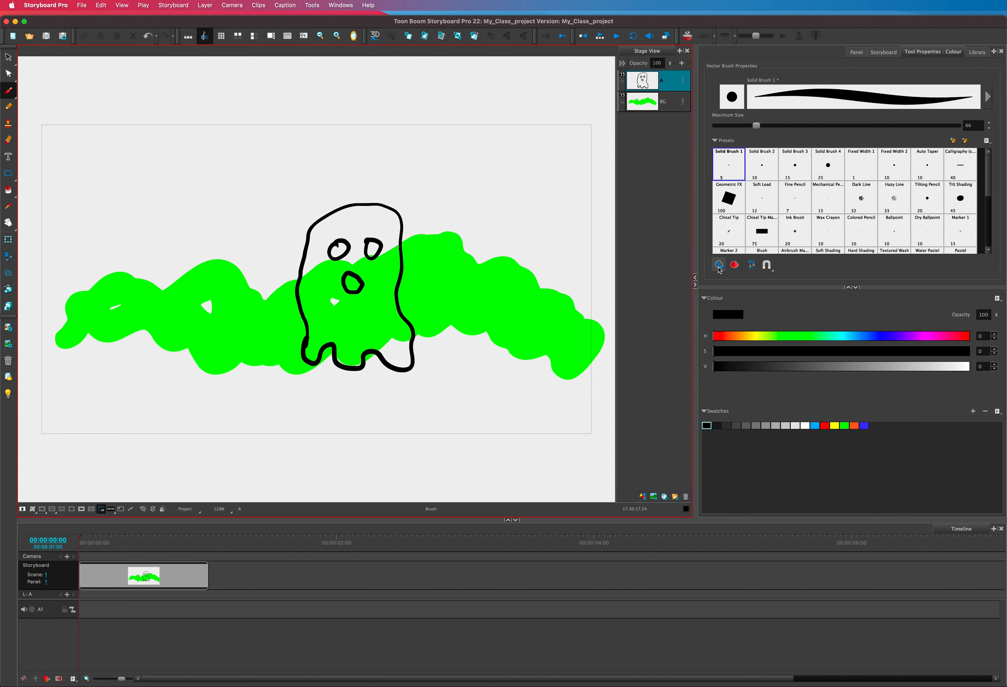
Step: Enable Draw Behind for the brush
{"action": "left_click", "coordinate": [720, 269]}
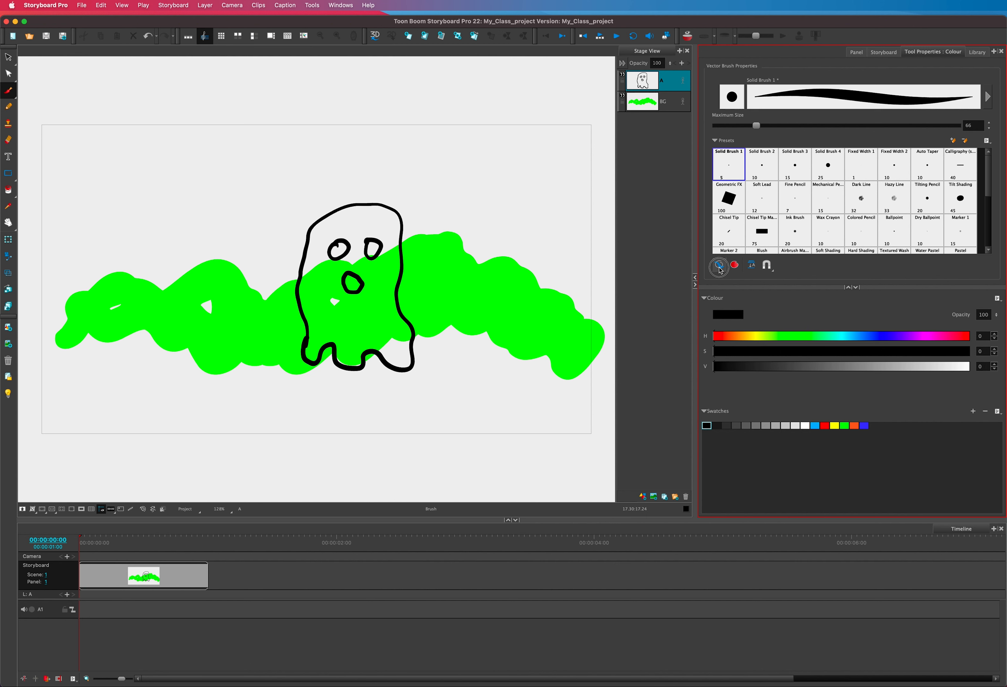
{"action": "left_click", "coordinate": [718, 266]}
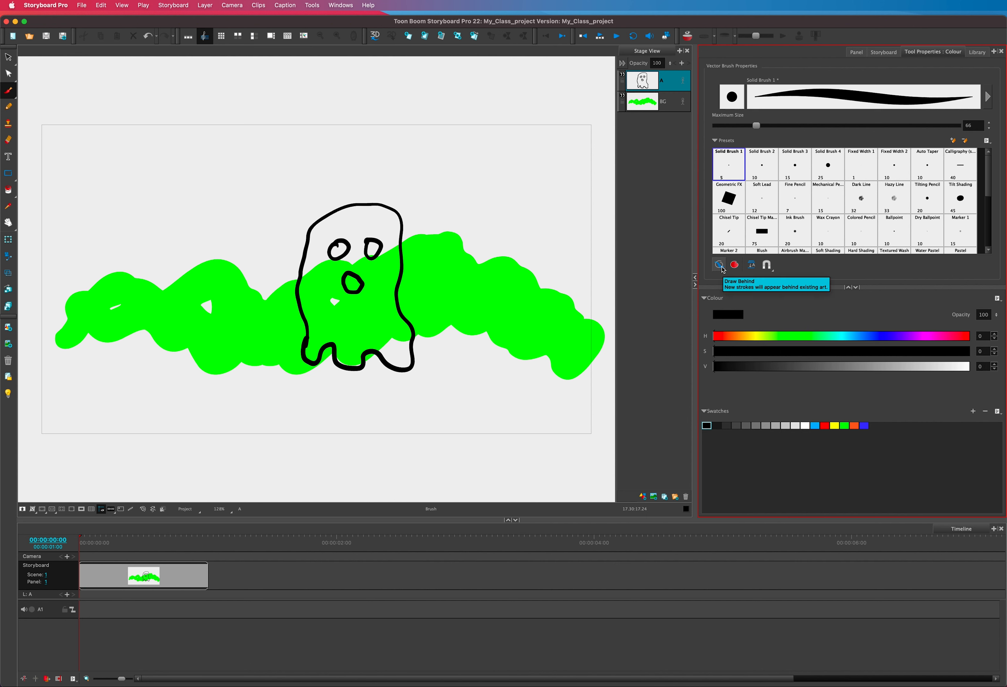
{"action": "left_click", "coordinate": [723, 269]}
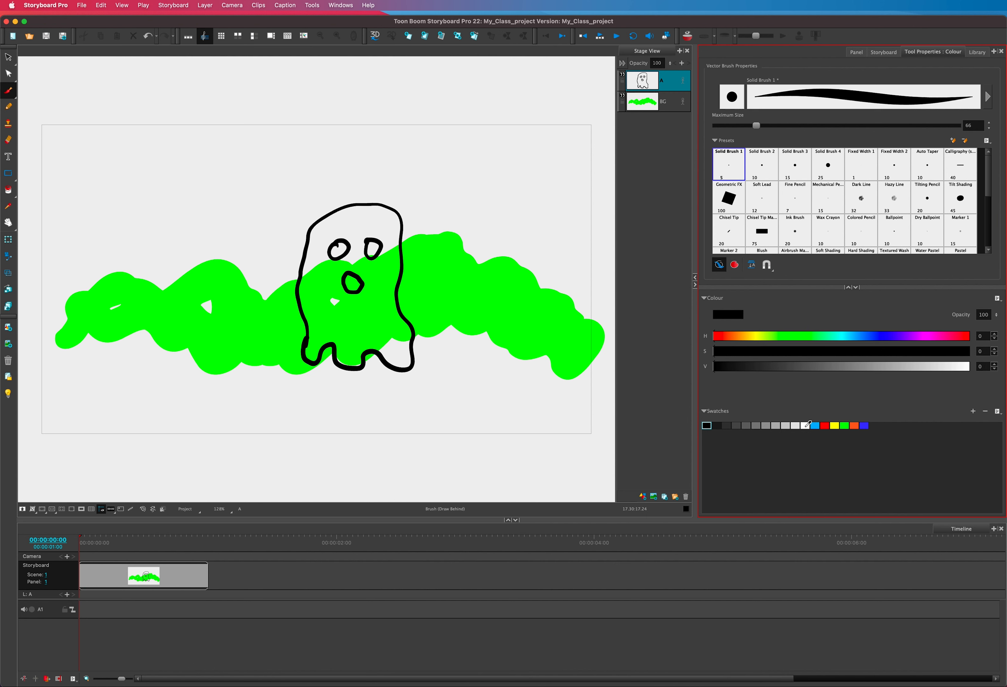
Step: Paint the ghost's body light grey behind its outline, using the grey swatch with value 80 and a maximum brush size of 470.4
{"action": "left_click", "coordinate": [806, 425]}
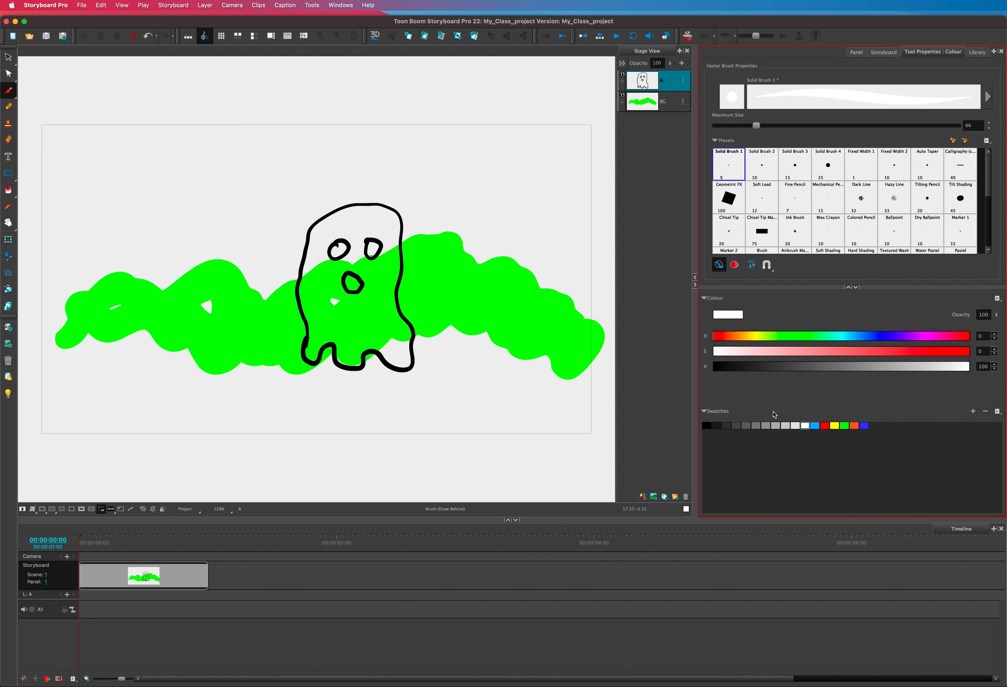
{"action": "left_click", "coordinate": [786, 425]}
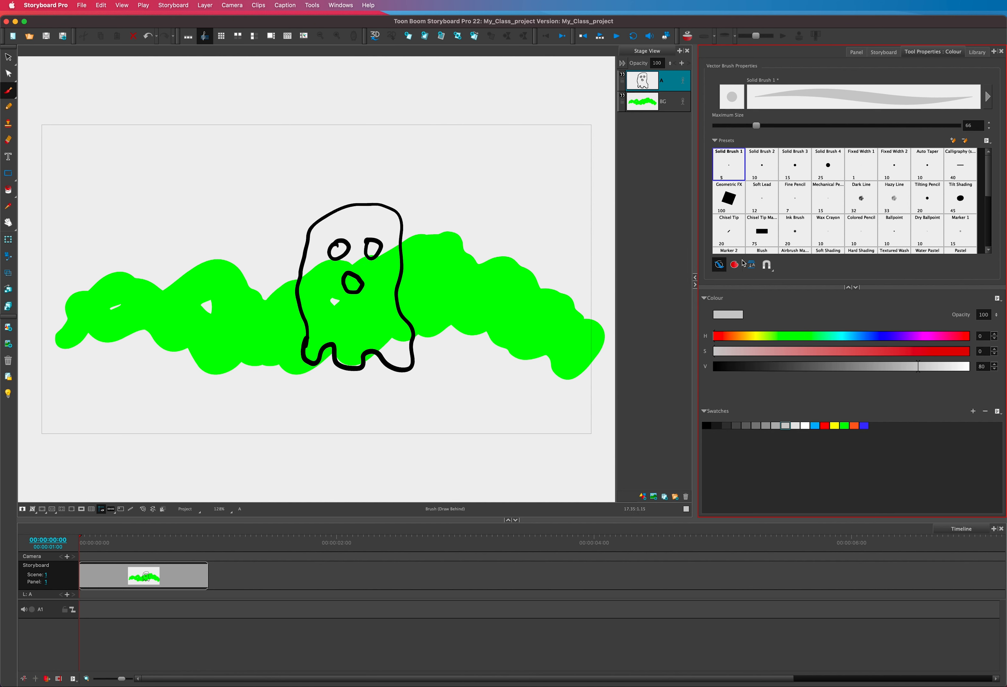
{"action": "left_click_drag", "start_coordinate": [756, 126], "coordinate": [907, 126]}
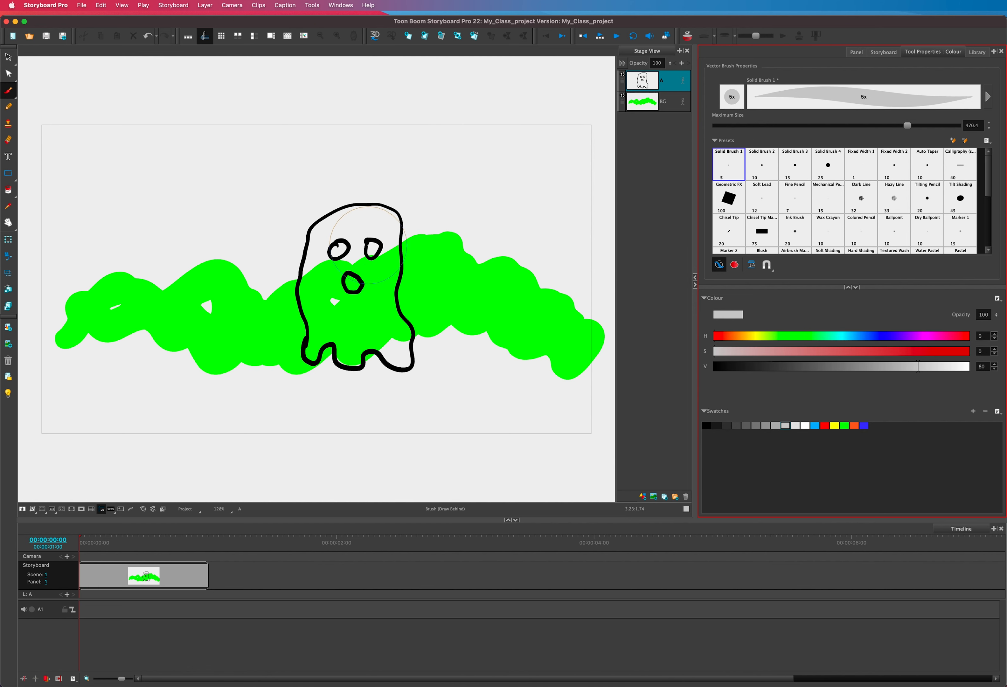
{"action": "mouse_move", "coordinate": [375, 245]}
{"action": "left_mouse_down"}
{"action": "mouse_move", "coordinate": [344, 226]}
{"action": "mouse_move", "coordinate": [320, 234]}
{"action": "mouse_move", "coordinate": [304, 304]}
{"action": "mouse_move", "coordinate": [314, 354]}
{"action": "mouse_move", "coordinate": [340, 342]}
{"action": "mouse_move", "coordinate": [362, 362]}
{"action": "mouse_move", "coordinate": [346, 361]}
{"action": "mouse_move", "coordinate": [372, 341]}
{"action": "mouse_move", "coordinate": [406, 359]}
{"action": "mouse_move", "coordinate": [383, 304]}
{"action": "mouse_move", "coordinate": [392, 248]}
{"action": "mouse_move", "coordinate": [376, 208]}
{"action": "mouse_move", "coordinate": [327, 236]}
{"action": "mouse_move", "coordinate": [333, 259]}
{"action": "mouse_move", "coordinate": [358, 228]}
{"action": "mouse_move", "coordinate": [376, 227]}
{"action": "mouse_move", "coordinate": [358, 256]}
{"action": "mouse_move", "coordinate": [321, 277]}
{"action": "mouse_move", "coordinate": [331, 262]}
{"action": "mouse_move", "coordinate": [324, 284]}
{"action": "mouse_move", "coordinate": [337, 307]}
{"action": "mouse_move", "coordinate": [357, 297]}
{"action": "mouse_move", "coordinate": [351, 274]}
{"action": "mouse_move", "coordinate": [365, 280]}
{"action": "mouse_move", "coordinate": [372, 316]}
{"action": "mouse_move", "coordinate": [353, 332]}
{"action": "mouse_move", "coordinate": [334, 320]}
{"action": "mouse_move", "coordinate": [319, 306]}
{"action": "mouse_move", "coordinate": [344, 289]}
{"action": "left_mouse_up"}
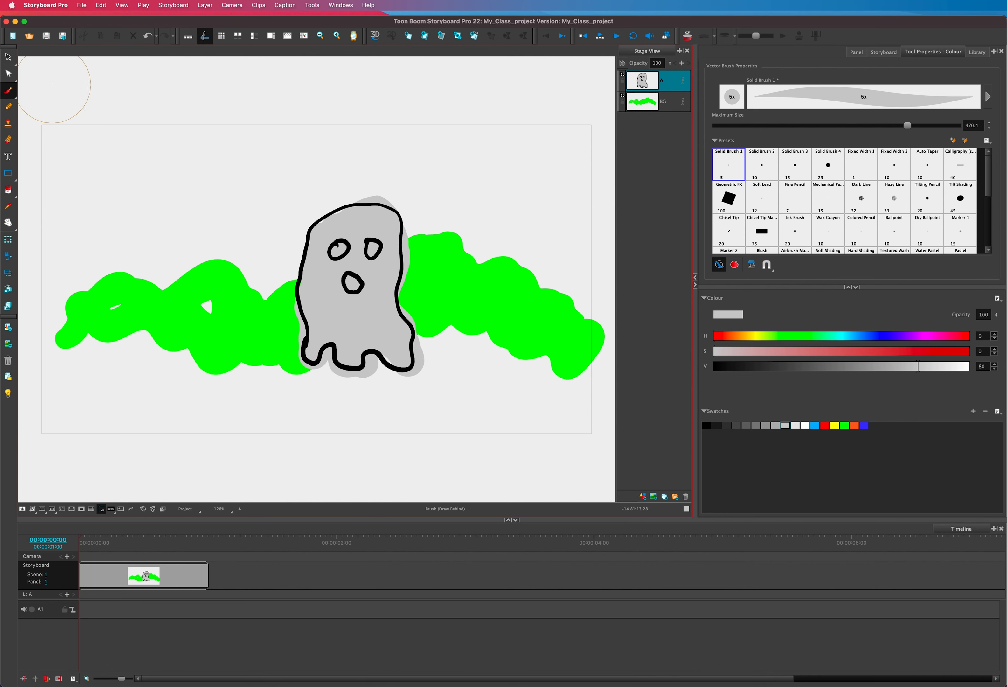
Step: Select the whole ghost and move it slightly up and to the right over the green band
{"action": "left_click", "coordinate": [6, 59]}
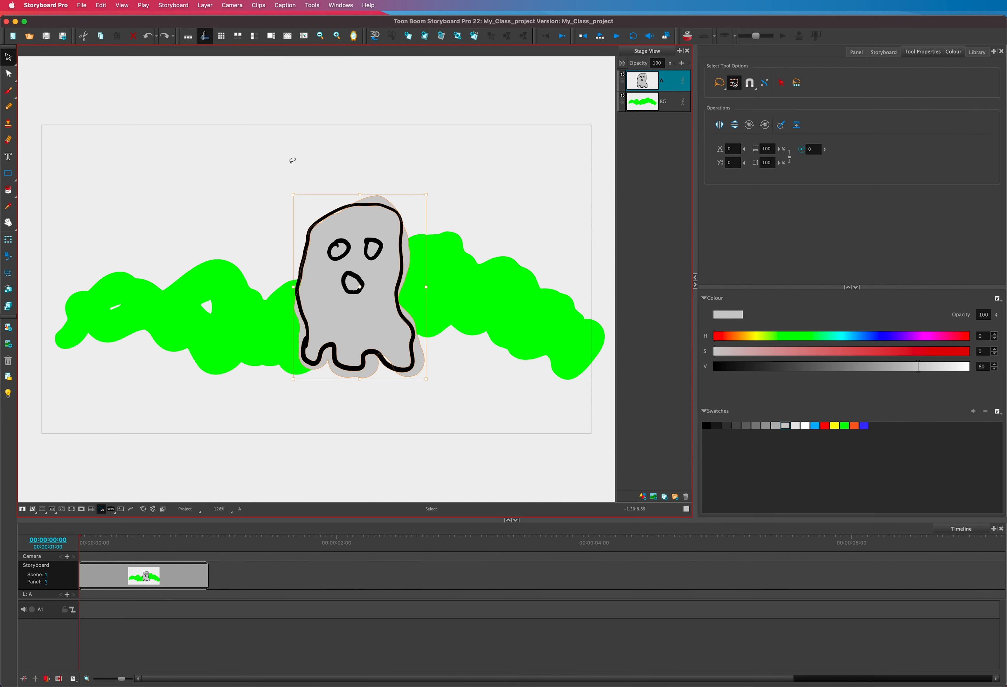
{"action": "mouse_move", "coordinate": [355, 242]}
{"action": "left_mouse_down"}
{"action": "mouse_move", "coordinate": [317, 206]}
{"action": "mouse_move", "coordinate": [275, 203]}
{"action": "mouse_move", "coordinate": [229, 175]}
{"action": "mouse_move", "coordinate": [227, 221]}
{"action": "mouse_move", "coordinate": [357, 244]}
{"action": "mouse_move", "coordinate": [314, 239]}
{"action": "left_mouse_up"}
{"action": "mouse_move", "coordinate": [406, 253]}
{"action": "left_mouse_down"}
{"action": "mouse_move", "coordinate": [394, 245]}
{"action": "mouse_move", "coordinate": [412, 239]}
{"action": "mouse_move", "coordinate": [395, 224]}
{"action": "left_mouse_up"}
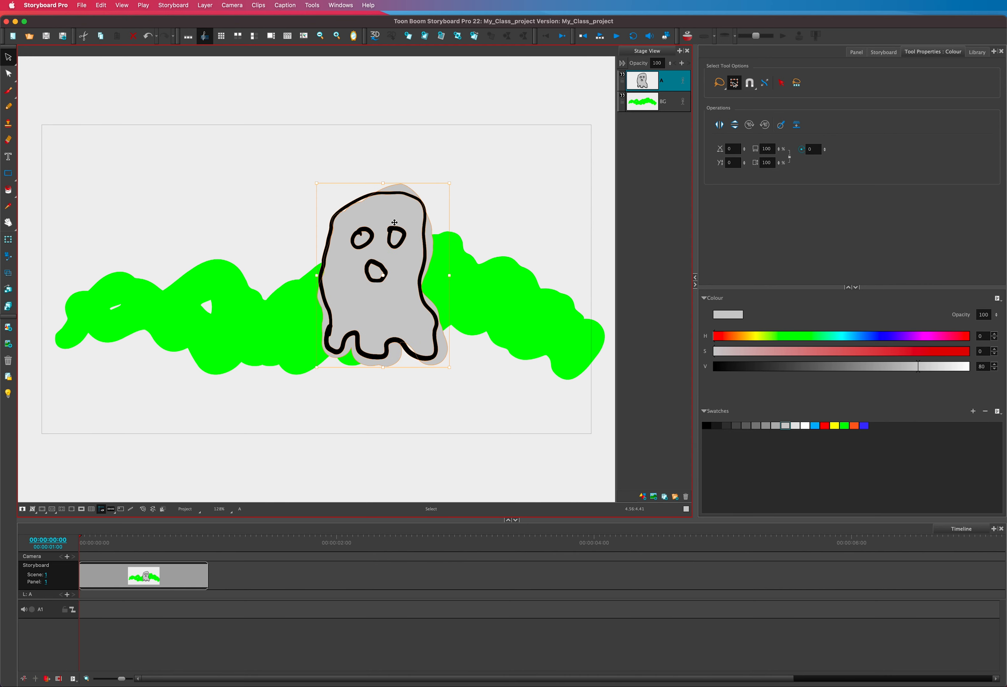
Step: Return to the vector brush, turn off Draw Behind and enable Auto Fill
{"action": "left_click", "coordinate": [10, 62]}
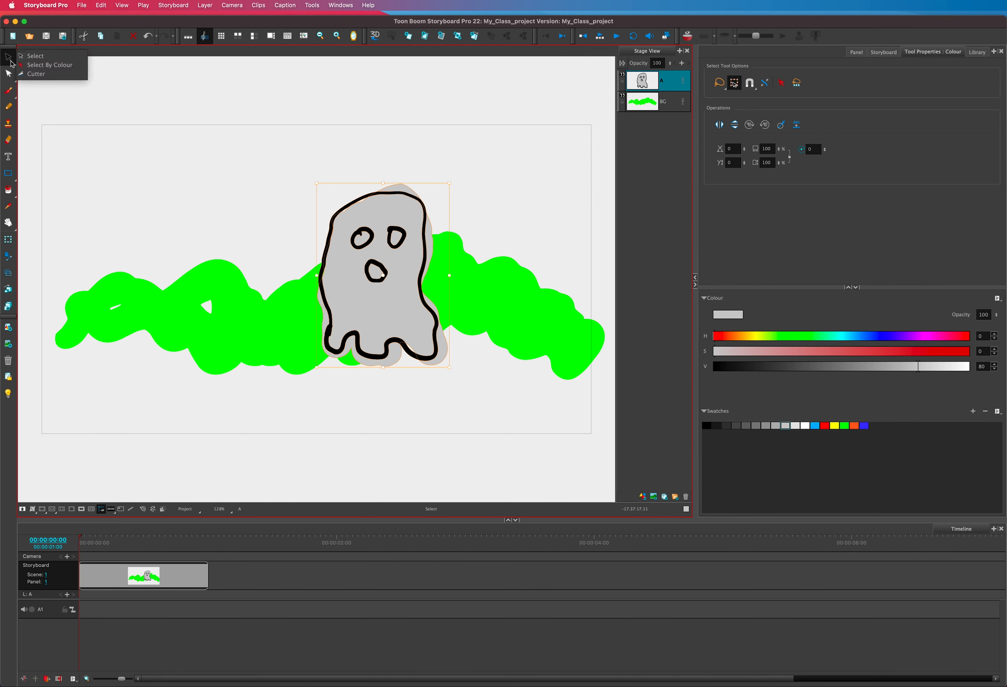
{"action": "left_click", "coordinate": [12, 95]}
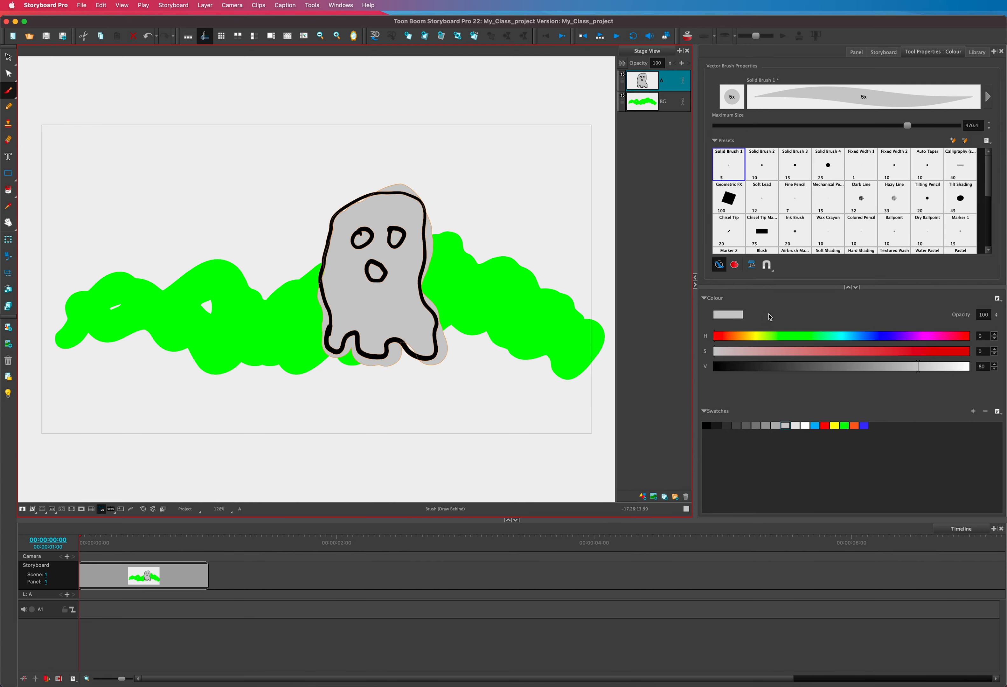
{"action": "left_click", "coordinate": [733, 263]}
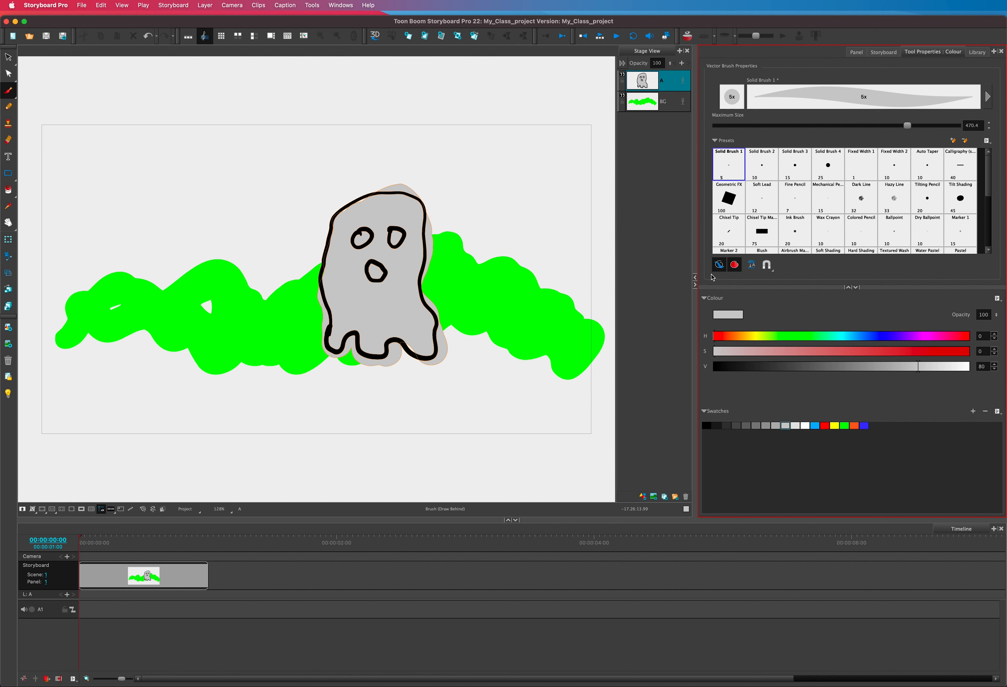
{"action": "left_click", "coordinate": [732, 267]}
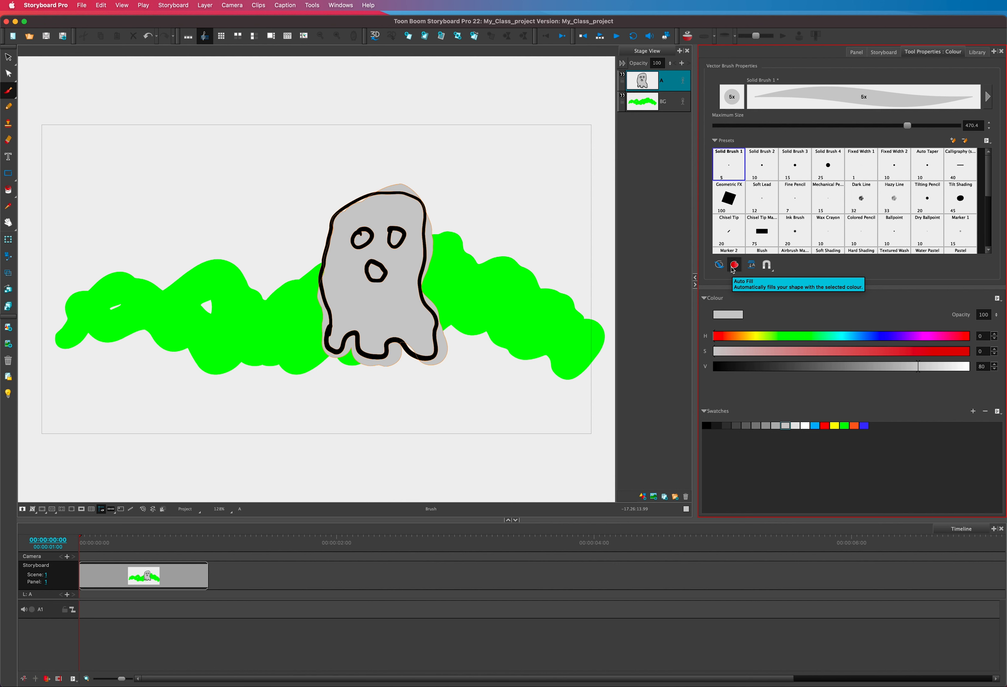
{"action": "left_click", "coordinate": [733, 265]}
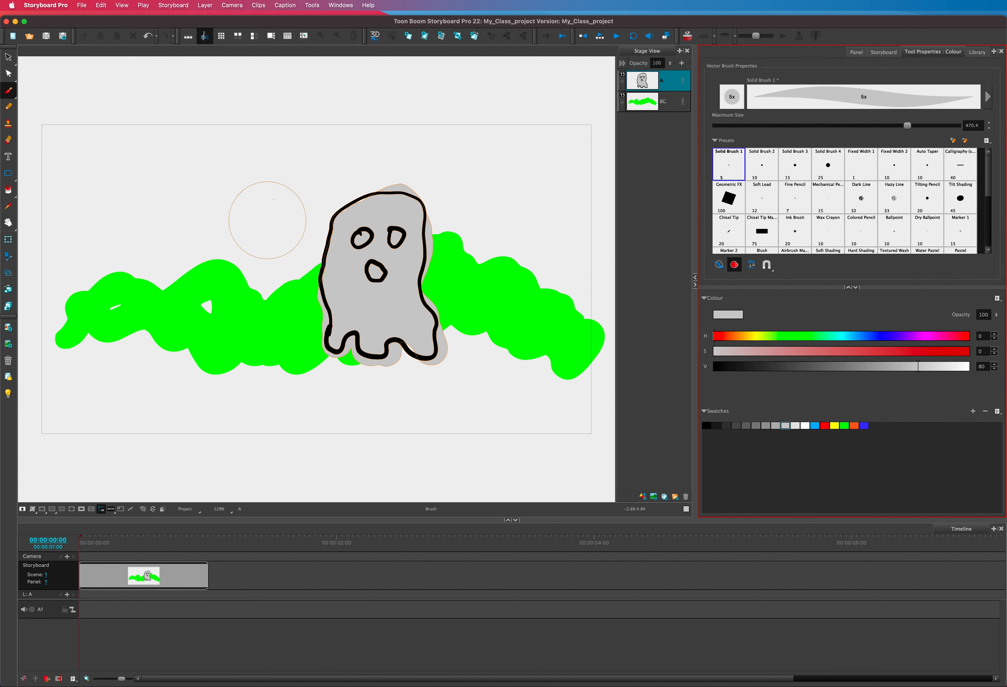
Step: Draw an auto-filled orange circle over the green band, left of the ghost, using a maximum brush size of 66.8
{"action": "left_click_drag", "start_coordinate": [908, 125], "coordinate": [755, 123]}
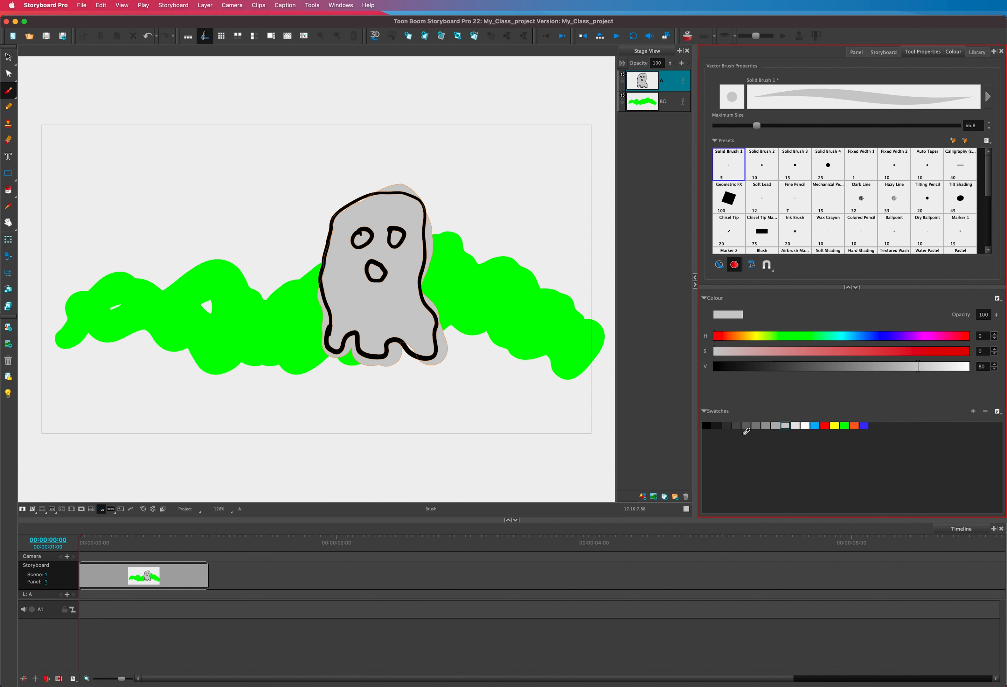
{"action": "left_click", "coordinate": [855, 425]}
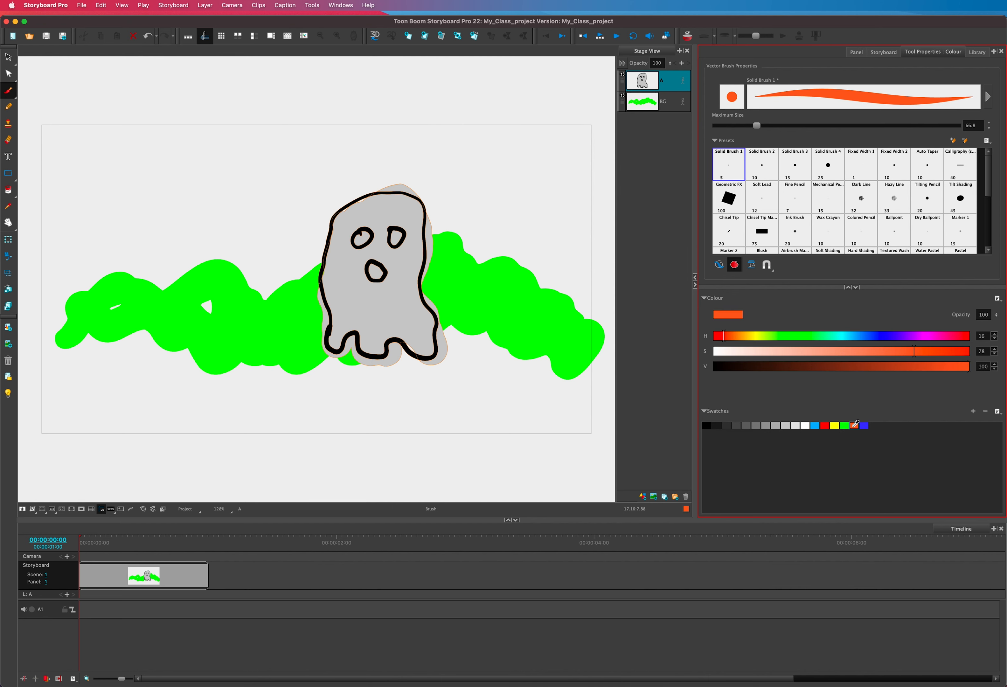
{"action": "mouse_move", "coordinate": [219, 229]}
{"action": "left_mouse_down"}
{"action": "mouse_move", "coordinate": [192, 252]}
{"action": "mouse_move", "coordinate": [190, 307]}
{"action": "mouse_move", "coordinate": [252, 317]}
{"action": "mouse_move", "coordinate": [272, 267]}
{"action": "mouse_move", "coordinate": [248, 236]}
{"action": "mouse_move", "coordinate": [215, 229]}
{"action": "left_mouse_up"}
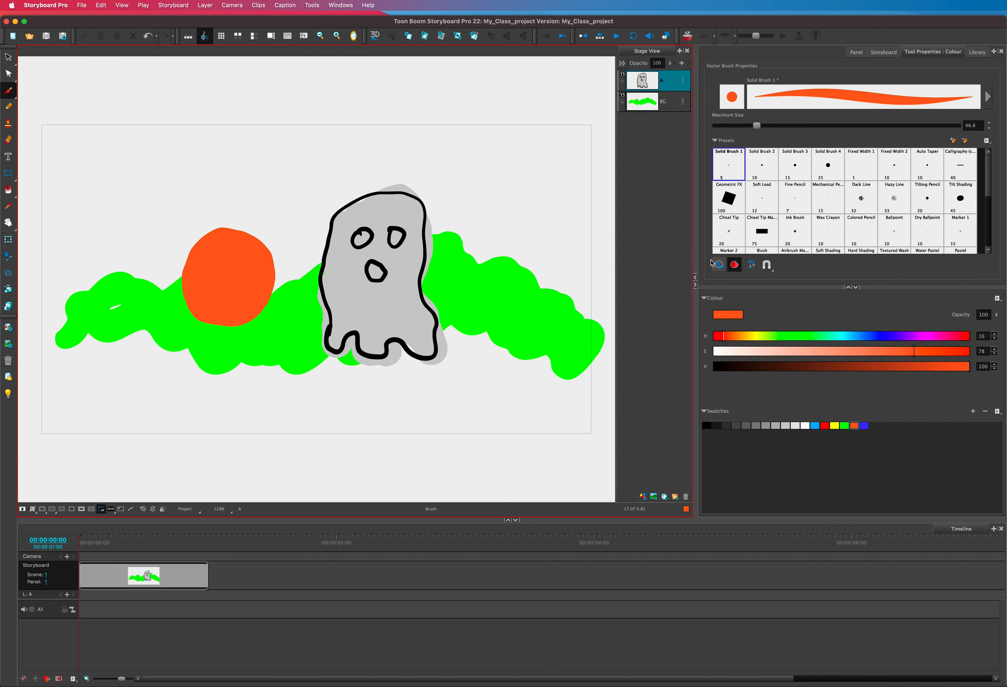
Step: Turn off Auto Fill and scribble freehand black strokes over the green band to the right of the ghost
{"action": "left_click", "coordinate": [735, 268]}
{"action": "scroll", "coordinate": [721, 248], "scroll_direction": "down", "scroll_amount": 1}
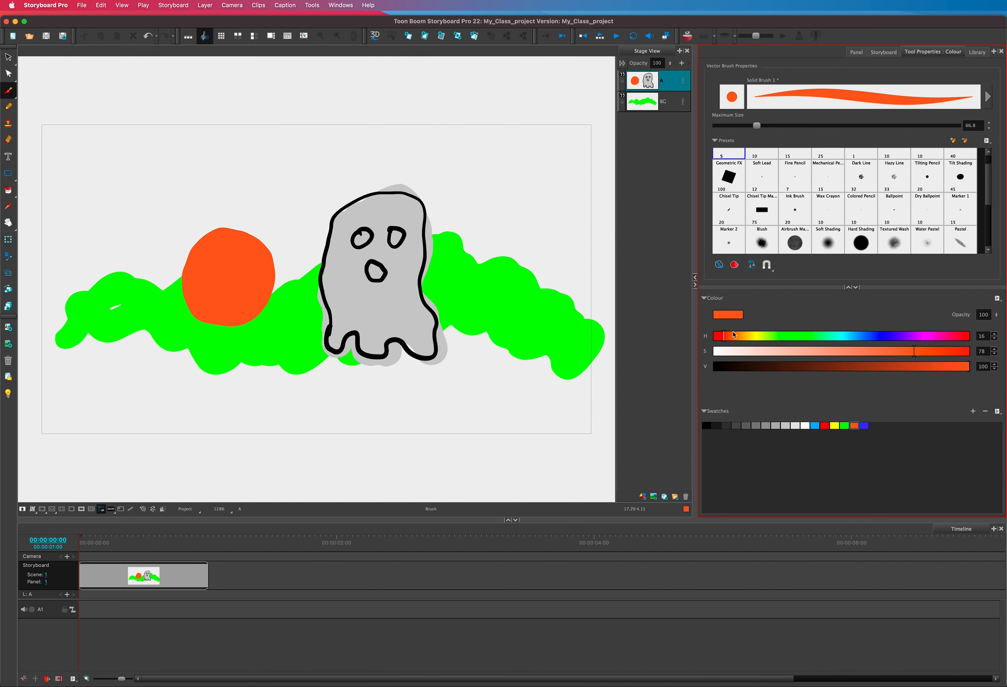
{"action": "left_click", "coordinate": [707, 425]}
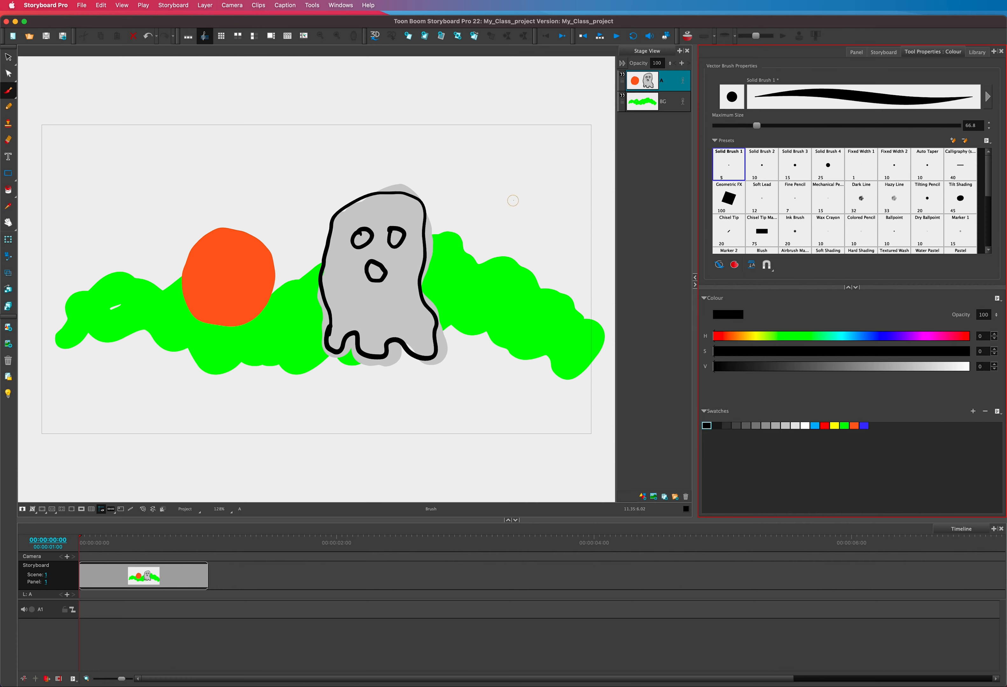
{"action": "mouse_move", "coordinate": [512, 197]}
{"action": "left_mouse_down"}
{"action": "mouse_move", "coordinate": [490, 213]}
{"action": "mouse_move", "coordinate": [524, 235]}
{"action": "mouse_move", "coordinate": [465, 215]}
{"action": "mouse_move", "coordinate": [522, 279]}
{"action": "mouse_move", "coordinate": [559, 290]}
{"action": "mouse_move", "coordinate": [530, 247]}
{"action": "mouse_move", "coordinate": [490, 298]}
{"action": "mouse_move", "coordinate": [517, 329]}
{"action": "mouse_move", "coordinate": [510, 306]}
{"action": "left_mouse_up"}
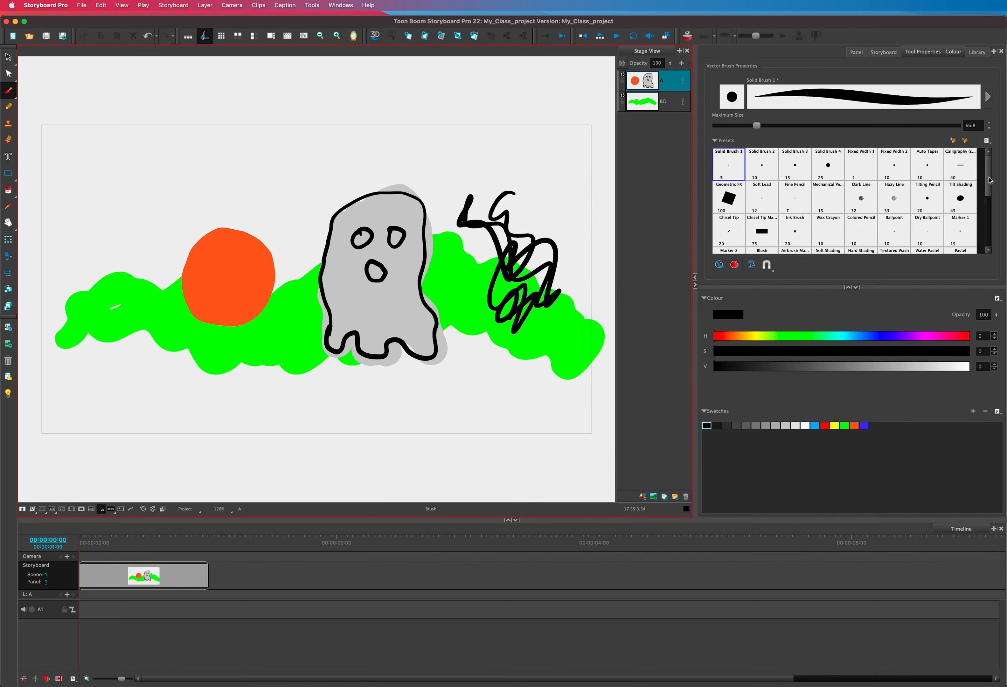
Step: Draw a wavy black stroke down the ghost's left side with the Pastel brush preset at size 120
{"action": "scroll", "coordinate": [964, 177], "scroll_direction": "down", "scroll_amount": 2}
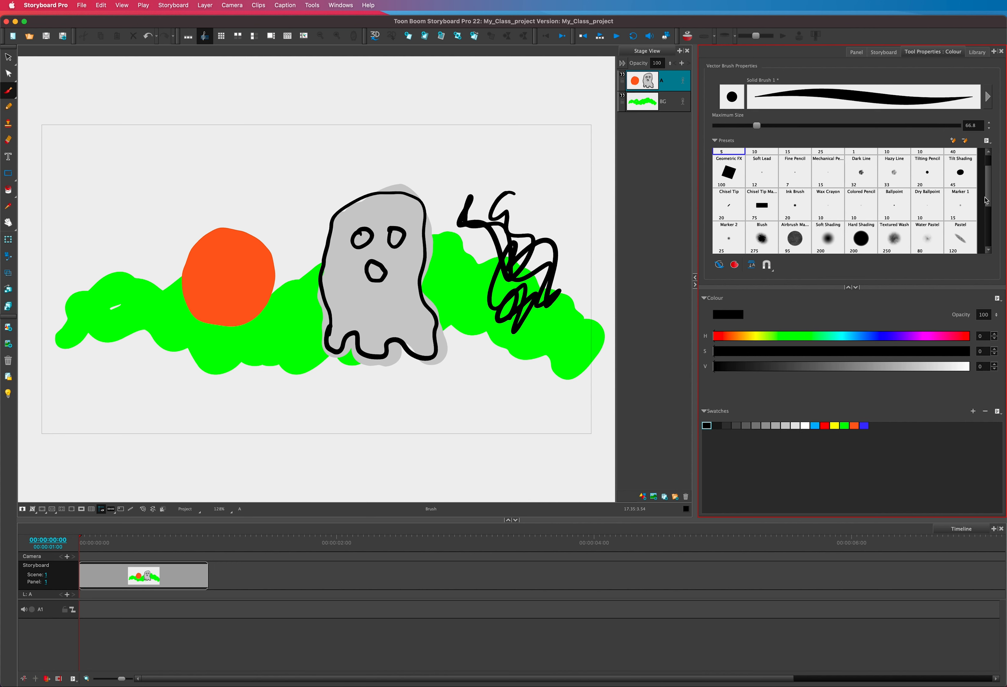
{"action": "scroll", "coordinate": [972, 219], "scroll_direction": "down", "scroll_amount": 1}
{"action": "left_click", "coordinate": [969, 224]}
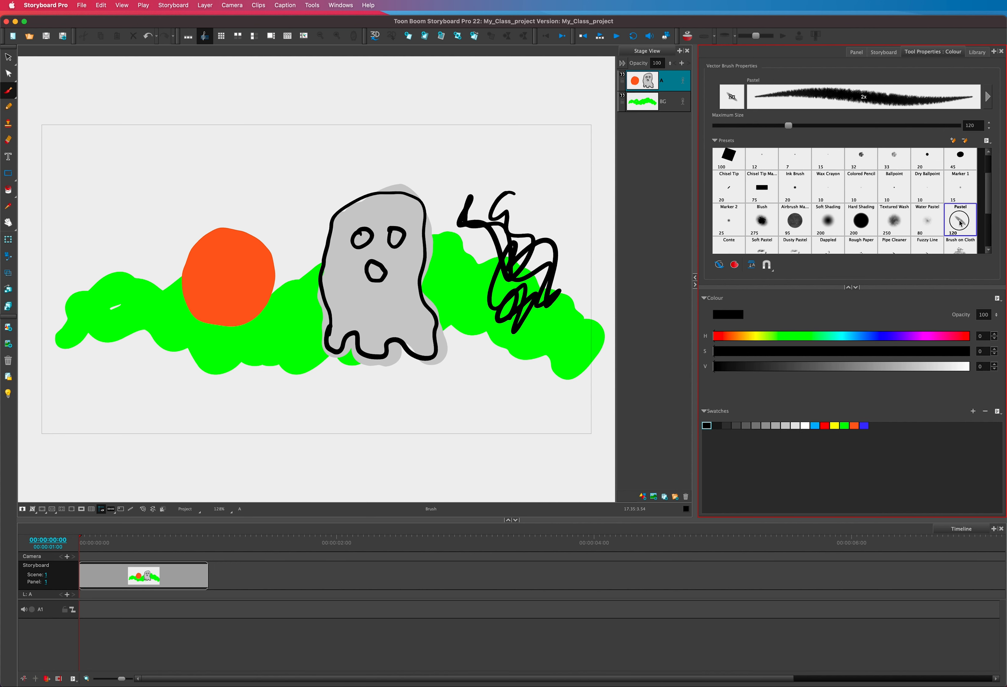
{"action": "mouse_move", "coordinate": [325, 164]}
{"action": "left_mouse_down"}
{"action": "mouse_move", "coordinate": [304, 198]}
{"action": "mouse_move", "coordinate": [303, 231]}
{"action": "mouse_move", "coordinate": [322, 310]}
{"action": "mouse_move", "coordinate": [309, 348]}
{"action": "mouse_move", "coordinate": [288, 374]}
{"action": "left_mouse_up"}
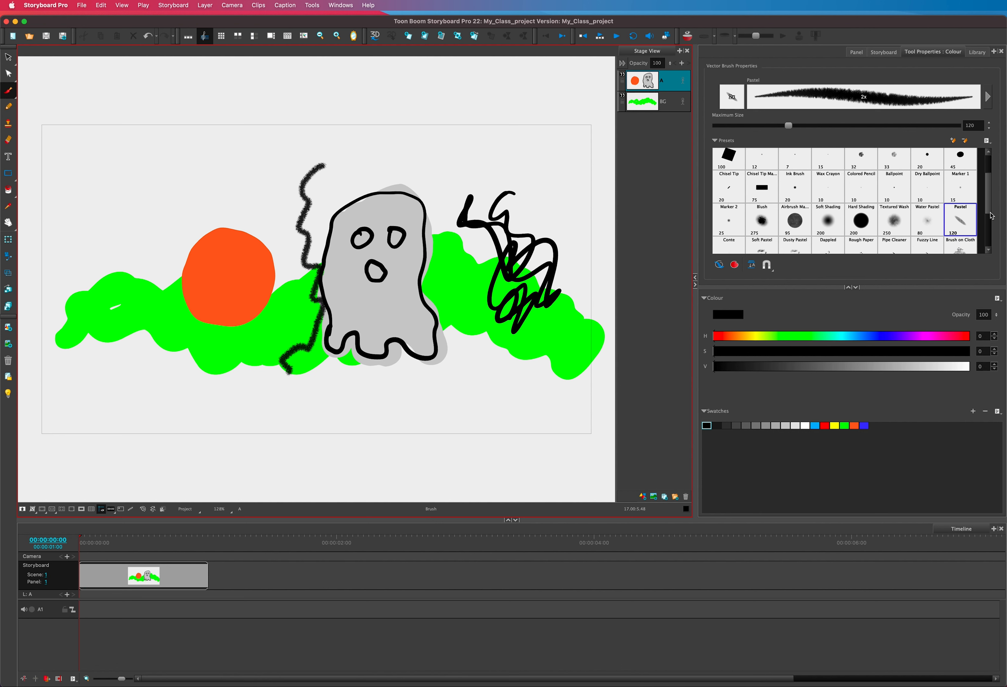
Step: Scribble soft black strokes to the right of the ghost with the Soft Lead preset at a maximum size of 120
{"action": "left_click", "coordinate": [989, 210]}
{"action": "left_click_drag", "start_coordinate": [989, 209], "coordinate": [993, 173]}
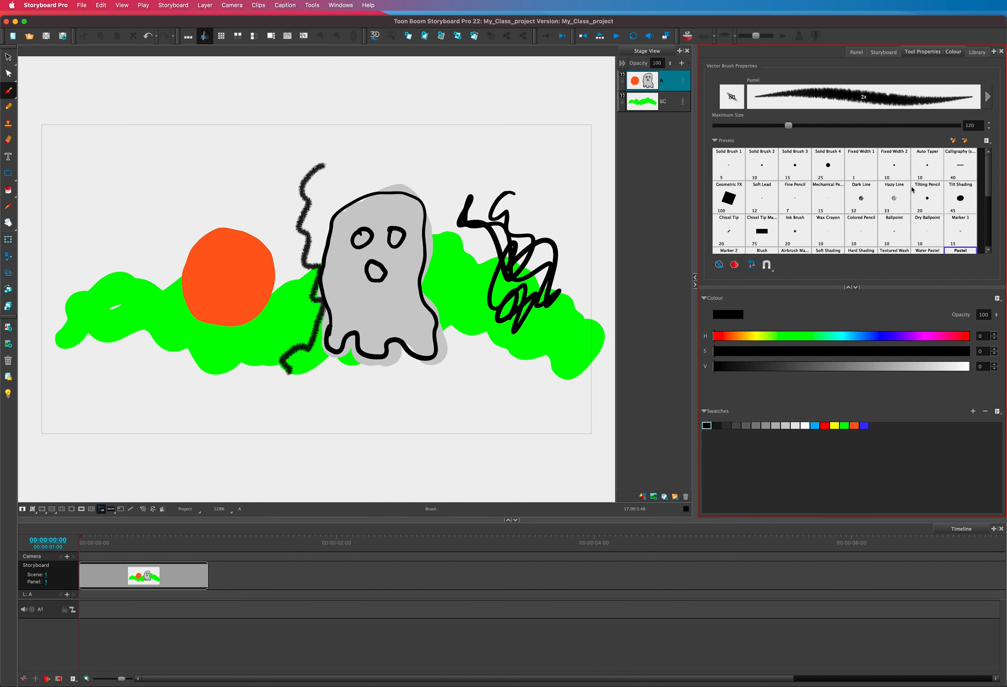
{"action": "left_click", "coordinate": [763, 198]}
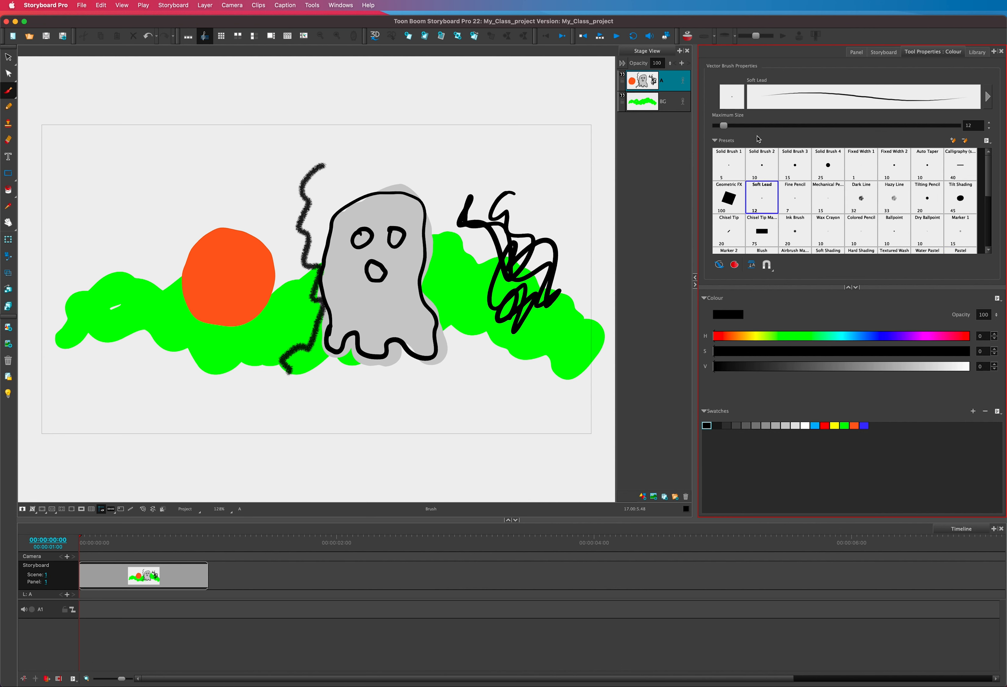
{"action": "left_click_drag", "start_coordinate": [724, 126], "coordinate": [788, 126]}
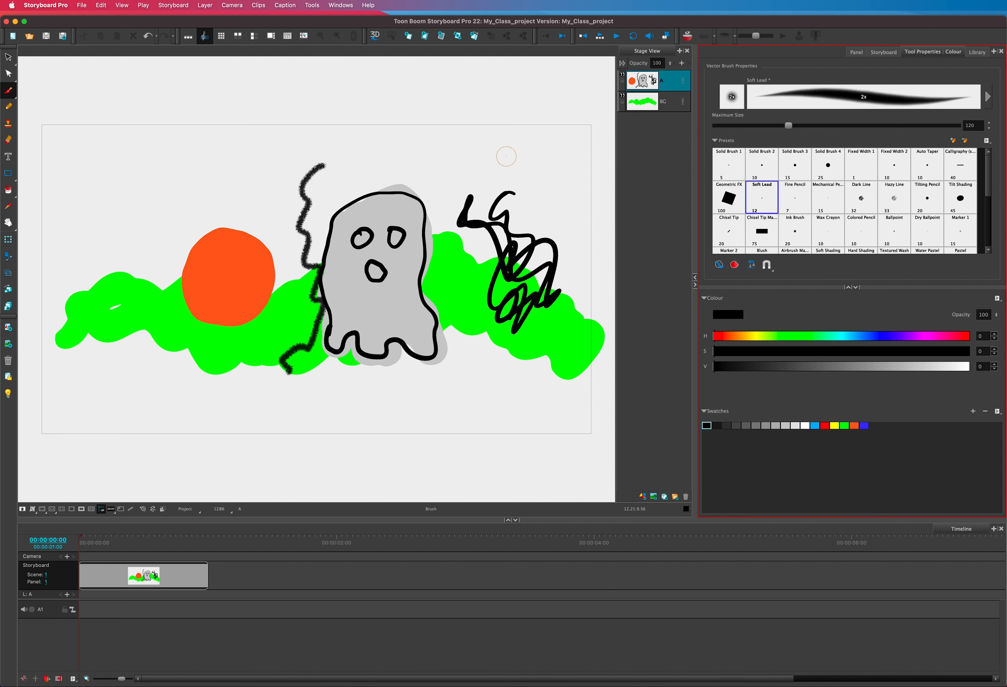
{"action": "mouse_move", "coordinate": [494, 165]}
{"action": "left_mouse_down"}
{"action": "mouse_move", "coordinate": [479, 264]}
{"action": "mouse_move", "coordinate": [509, 353]}
{"action": "mouse_move", "coordinate": [482, 384]}
{"action": "mouse_move", "coordinate": [467, 383]}
{"action": "mouse_move", "coordinate": [473, 371]}
{"action": "mouse_move", "coordinate": [513, 399]}
{"action": "mouse_move", "coordinate": [521, 375]}
{"action": "mouse_move", "coordinate": [543, 399]}
{"action": "mouse_move", "coordinate": [489, 389]}
{"action": "mouse_move", "coordinate": [517, 386]}
{"action": "mouse_move", "coordinate": [517, 365]}
{"action": "mouse_move", "coordinate": [473, 322]}
{"action": "left_mouse_up"}
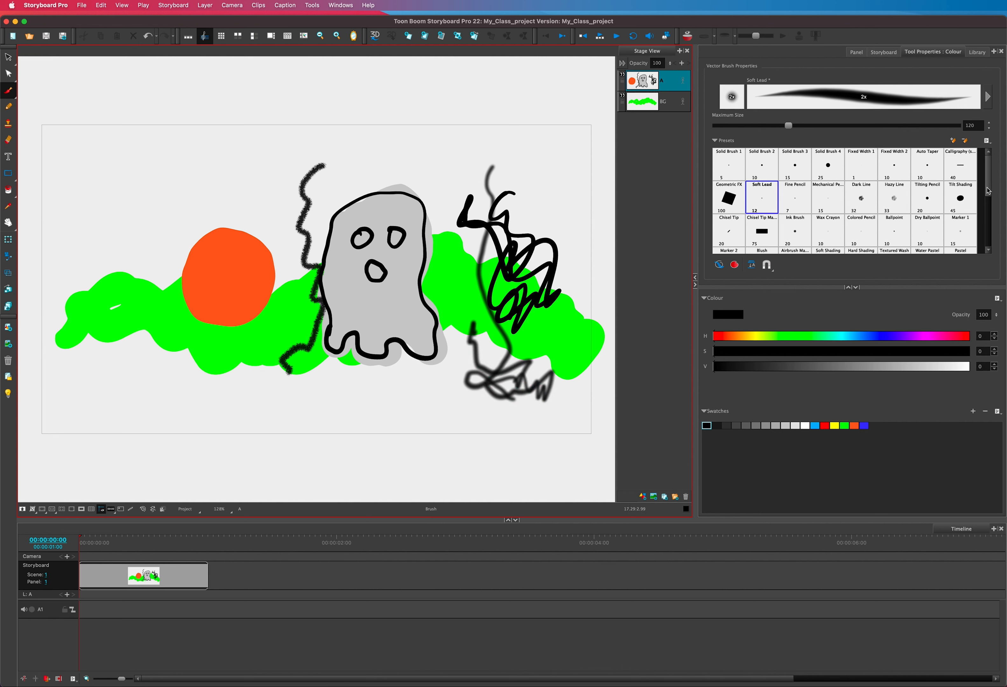
Step: Draw a short squiggle above the ghost's upper right with the Pastel brush preset
{"action": "left_click_drag", "start_coordinate": [988, 186], "coordinate": [991, 209]}
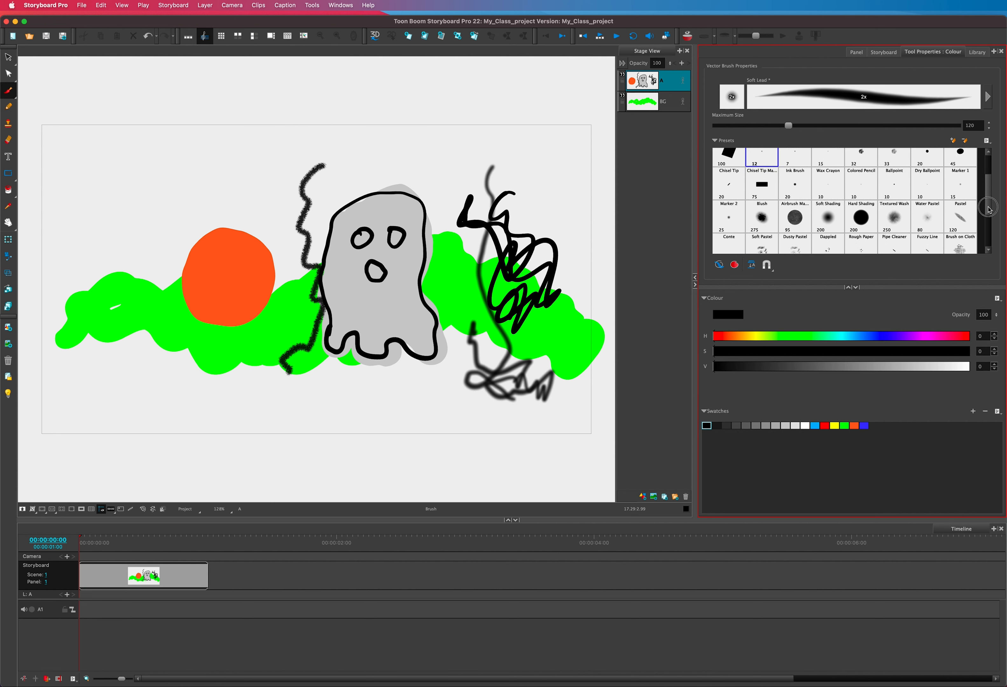
{"action": "left_click", "coordinate": [956, 218]}
{"action": "scroll", "coordinate": [984, 240], "scroll_direction": "down", "scroll_amount": 3}
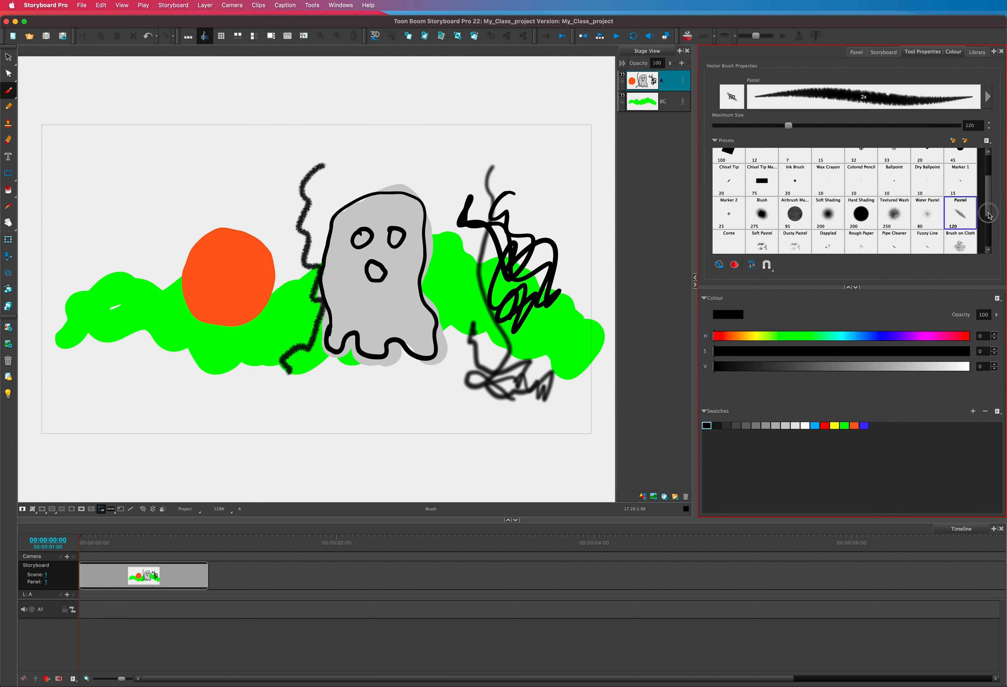
{"action": "scroll", "coordinate": [984, 241], "scroll_direction": "down", "scroll_amount": 1}
{"action": "mouse_move", "coordinate": [417, 169]}
{"action": "left_mouse_down"}
{"action": "mouse_move", "coordinate": [442, 161]}
{"action": "mouse_move", "coordinate": [444, 195]}
{"action": "left_mouse_up"}
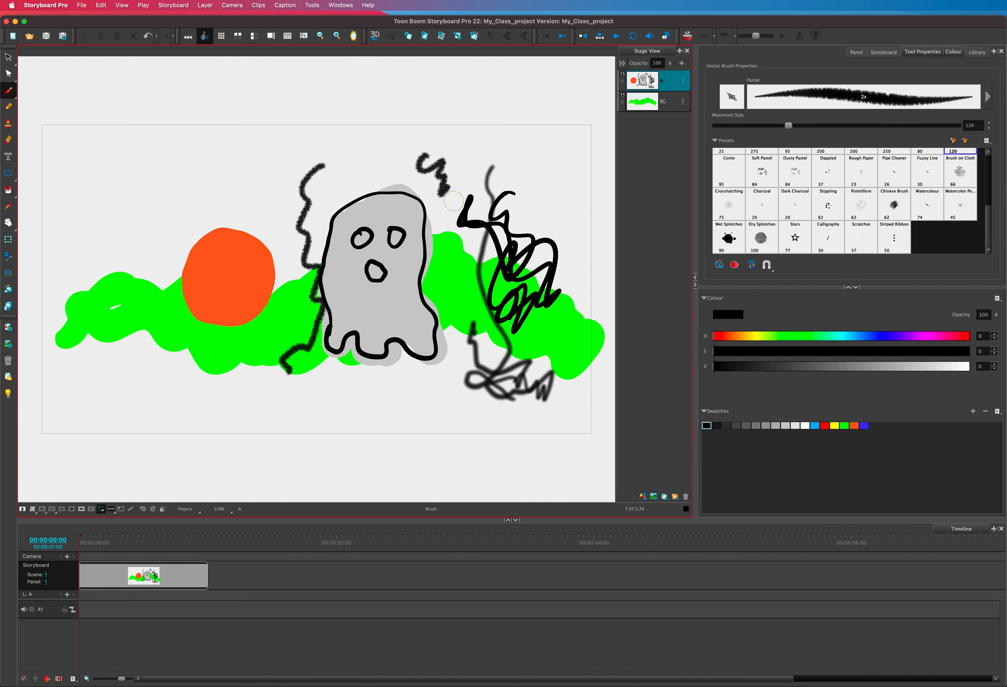
Step: Erase most of the pastel squiggle above the ghost, and add a short pastel stroke on the green band's left end
{"action": "key", "text": "alt+e"}
{"action": "mouse_move", "coordinate": [458, 163]}
{"action": "left_mouse_down"}
{"action": "mouse_move", "coordinate": [446, 193]}
{"action": "mouse_move", "coordinate": [454, 160]}
{"action": "mouse_move", "coordinate": [412, 153]}
{"action": "left_mouse_up"}
{"action": "key", "text": "alt+b"}
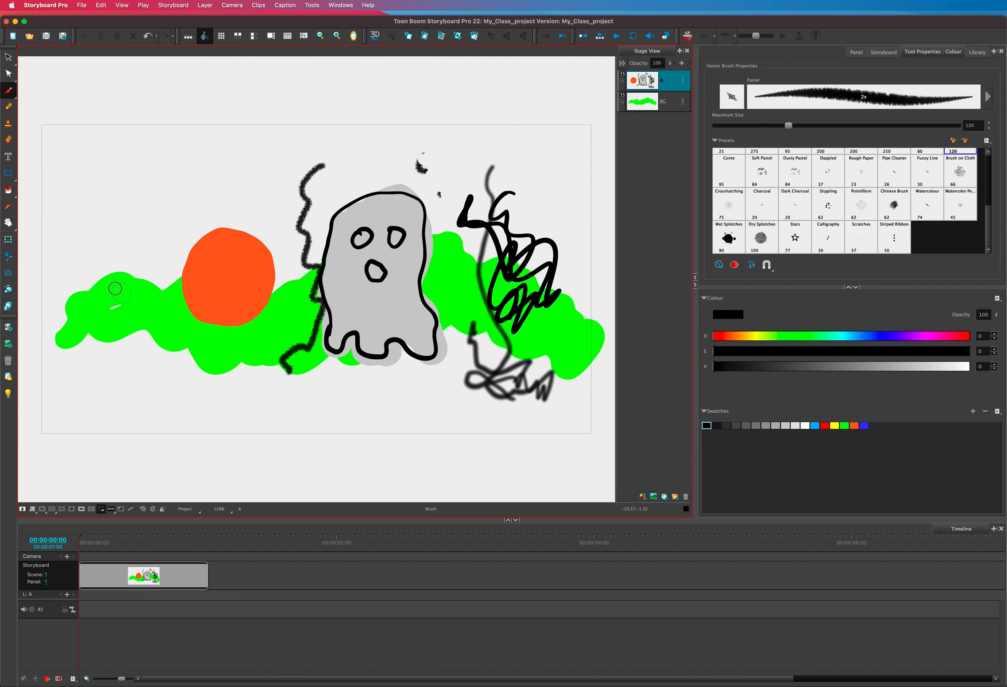
{"action": "left_click_drag", "start_coordinate": [107, 286], "coordinate": [121, 291]}
Step: Set the eraser's maximum size to 560 and erase the orange circle and most of the ghost and scribbles
{"action": "left_click", "coordinate": [8, 140]}
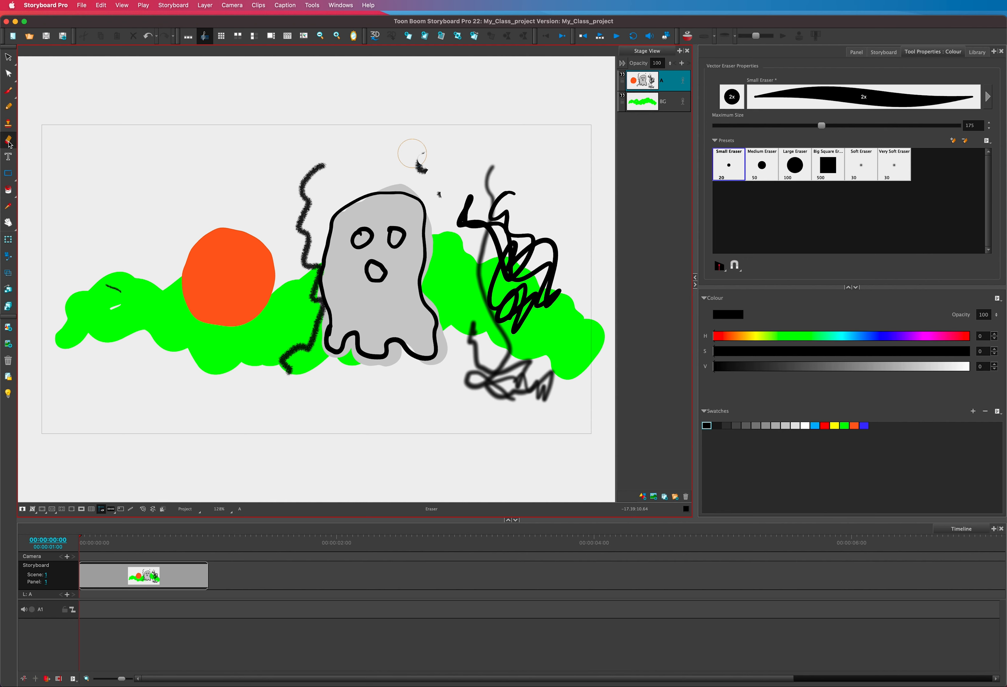
{"action": "left_click_drag", "start_coordinate": [821, 126], "coordinate": [920, 127]}
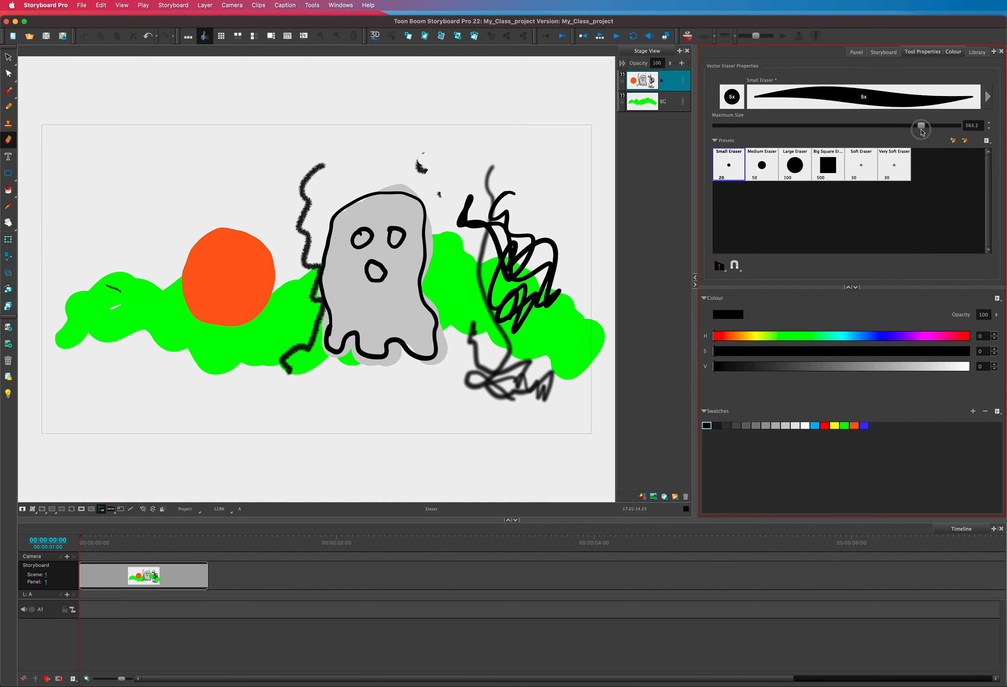
{"action": "mouse_move", "coordinate": [410, 228]}
{"action": "left_mouse_down"}
{"action": "mouse_move", "coordinate": [364, 264]}
{"action": "mouse_move", "coordinate": [345, 265]}
{"action": "mouse_move", "coordinate": [303, 235]}
{"action": "mouse_move", "coordinate": [310, 182]}
{"action": "mouse_move", "coordinate": [342, 226]}
{"action": "mouse_move", "coordinate": [432, 248]}
{"action": "mouse_move", "coordinate": [529, 215]}
{"action": "mouse_move", "coordinate": [540, 294]}
{"action": "mouse_move", "coordinate": [519, 324]}
{"action": "mouse_move", "coordinate": [477, 243]}
{"action": "mouse_move", "coordinate": [410, 328]}
{"action": "mouse_move", "coordinate": [396, 294]}
{"action": "mouse_move", "coordinate": [379, 287]}
{"action": "mouse_move", "coordinate": [336, 335]}
{"action": "mouse_move", "coordinate": [359, 283]}
{"action": "mouse_move", "coordinate": [342, 278]}
{"action": "mouse_move", "coordinate": [333, 293]}
{"action": "mouse_move", "coordinate": [345, 226]}
{"action": "mouse_move", "coordinate": [385, 182]}
{"action": "mouse_move", "coordinate": [414, 208]}
{"action": "mouse_move", "coordinate": [344, 258]}
{"action": "mouse_move", "coordinate": [359, 244]}
{"action": "mouse_move", "coordinate": [552, 281]}
{"action": "left_mouse_up"}
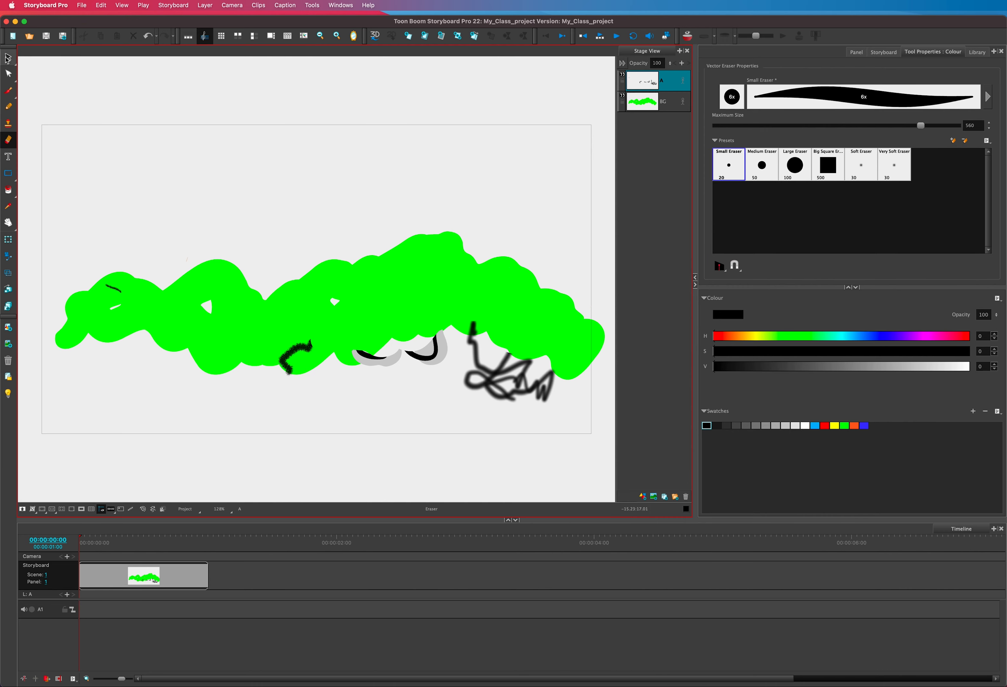
Step: Delete all remaining artwork from layer A and from the BG layer
{"action": "left_click", "coordinate": [8, 56]}
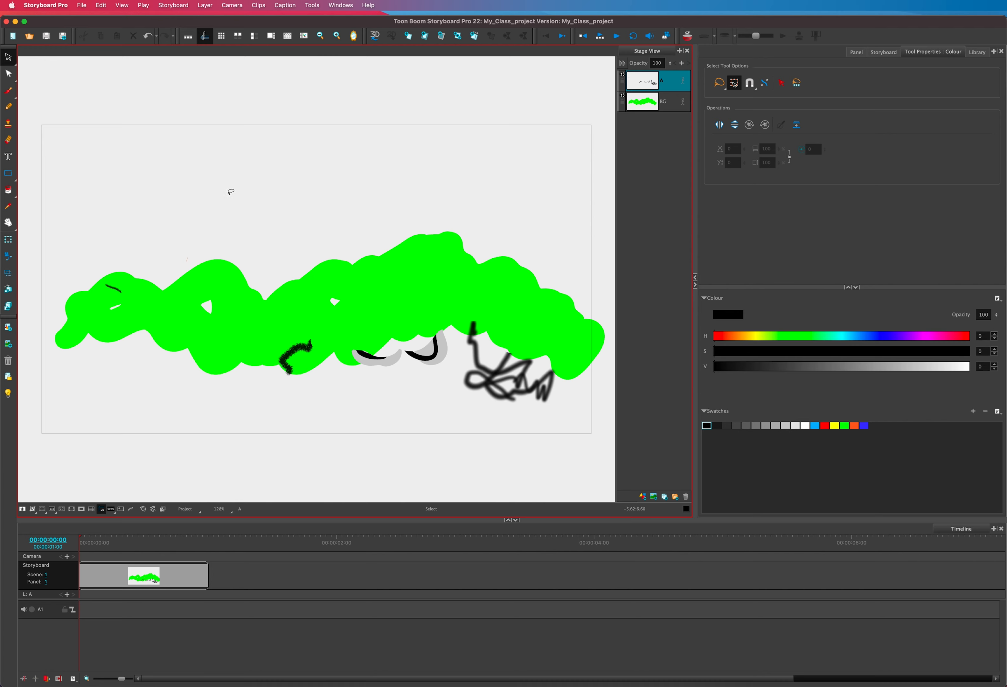
{"action": "key", "text": "ctrl+a"}
{"action": "key", "text": "Delete"}
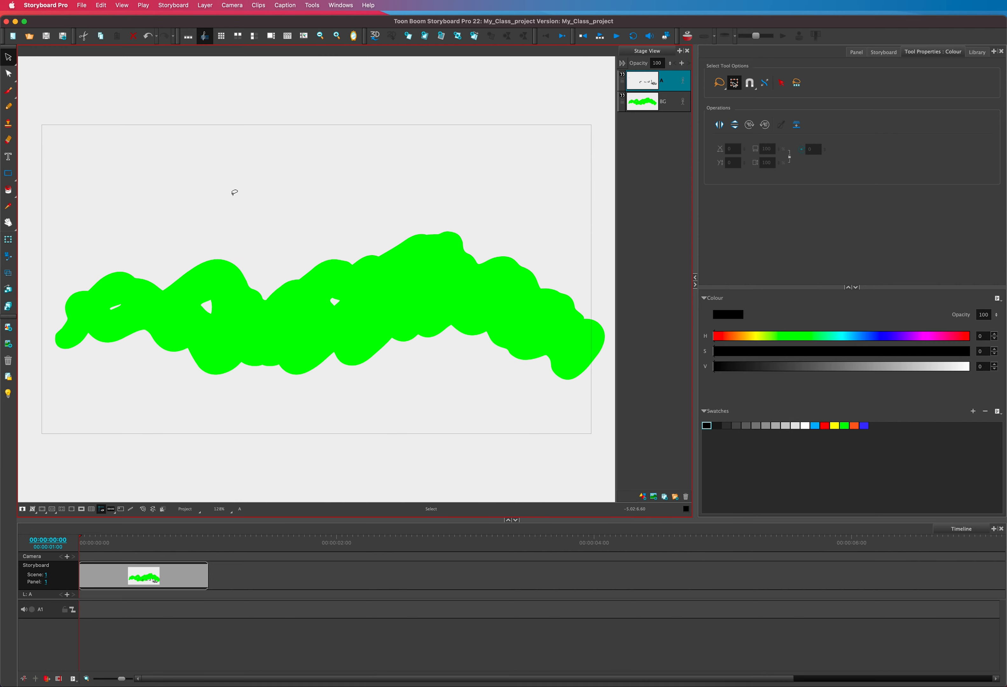
{"action": "left_click", "coordinate": [654, 105]}
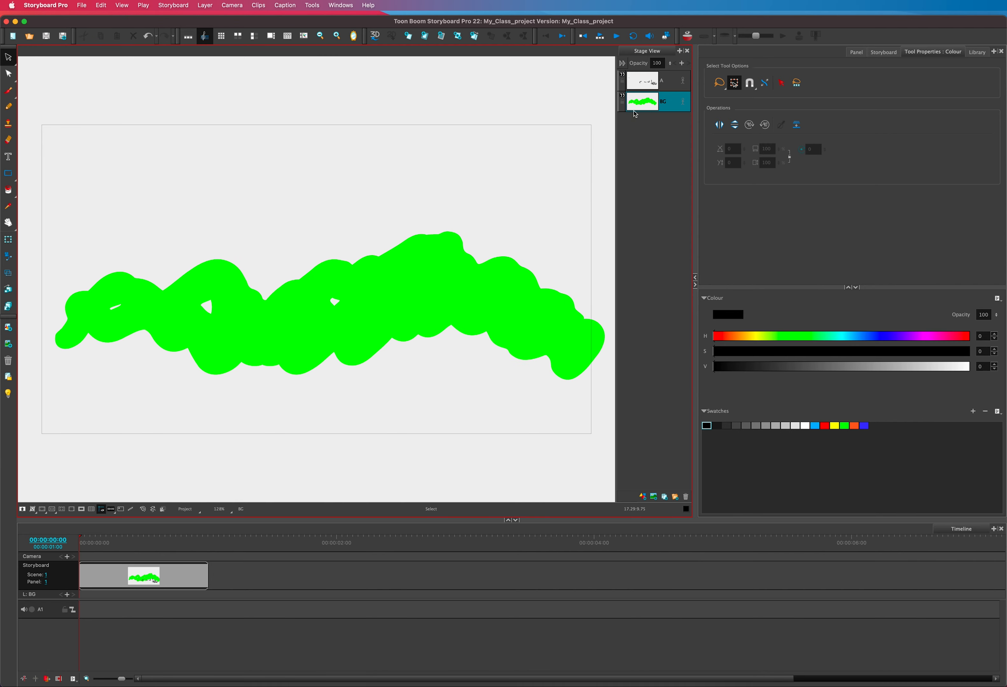
{"action": "key", "text": "ctrl+a"}
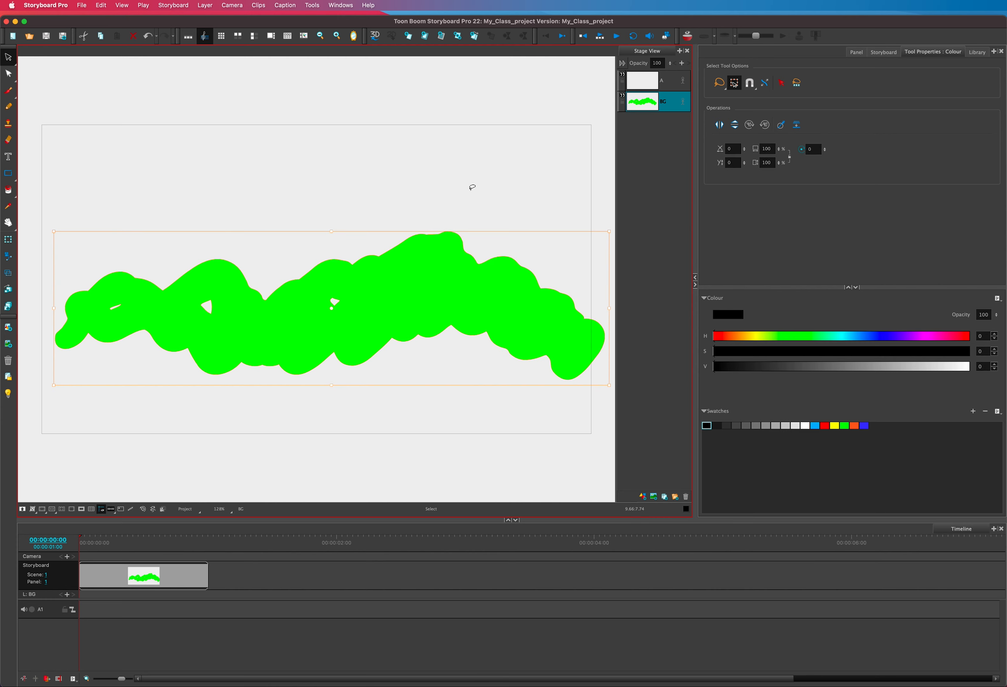
{"action": "key", "text": "Delete"}
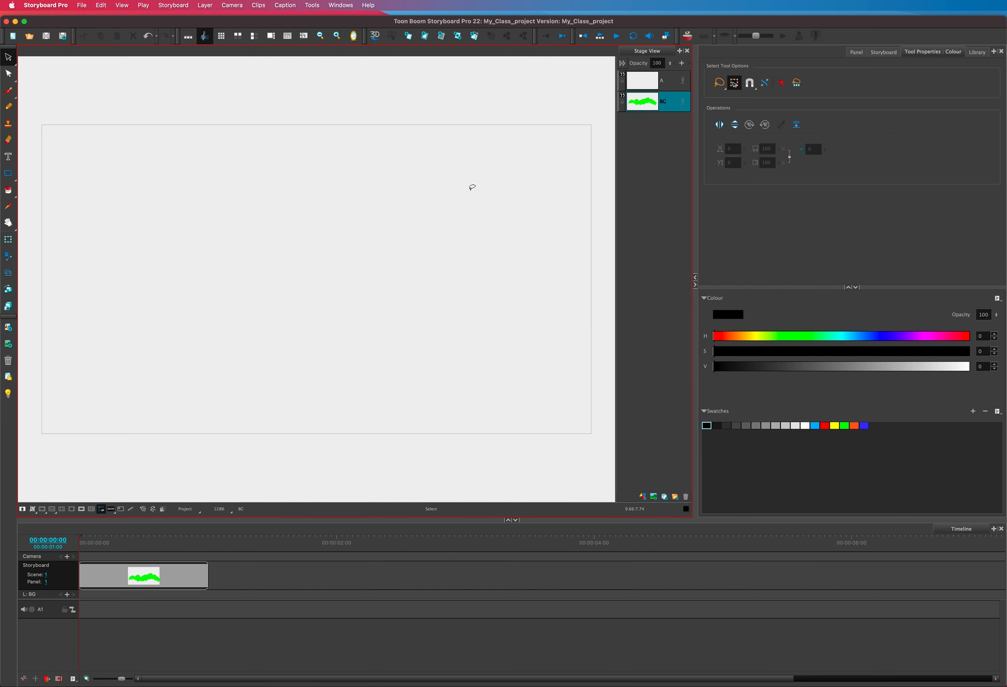